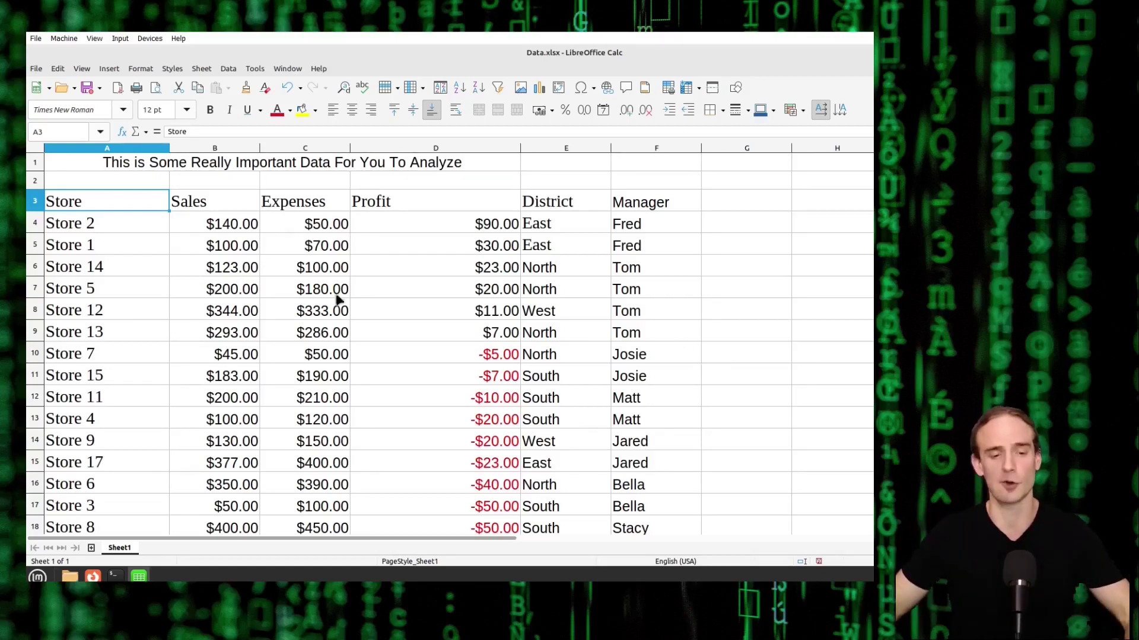
# Step: Select the store data range A3:F20, from the Store header through Store 10
pyautogui.moveTo(133, 211); pyautogui.dragTo(634, 383)
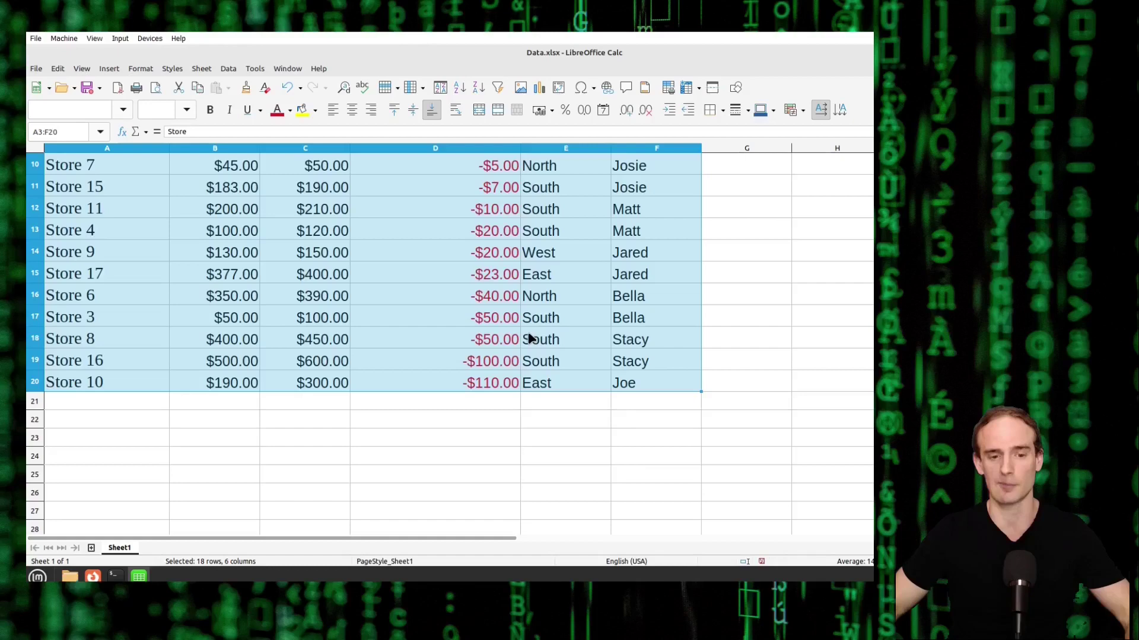
pyautogui.click(115, 70)
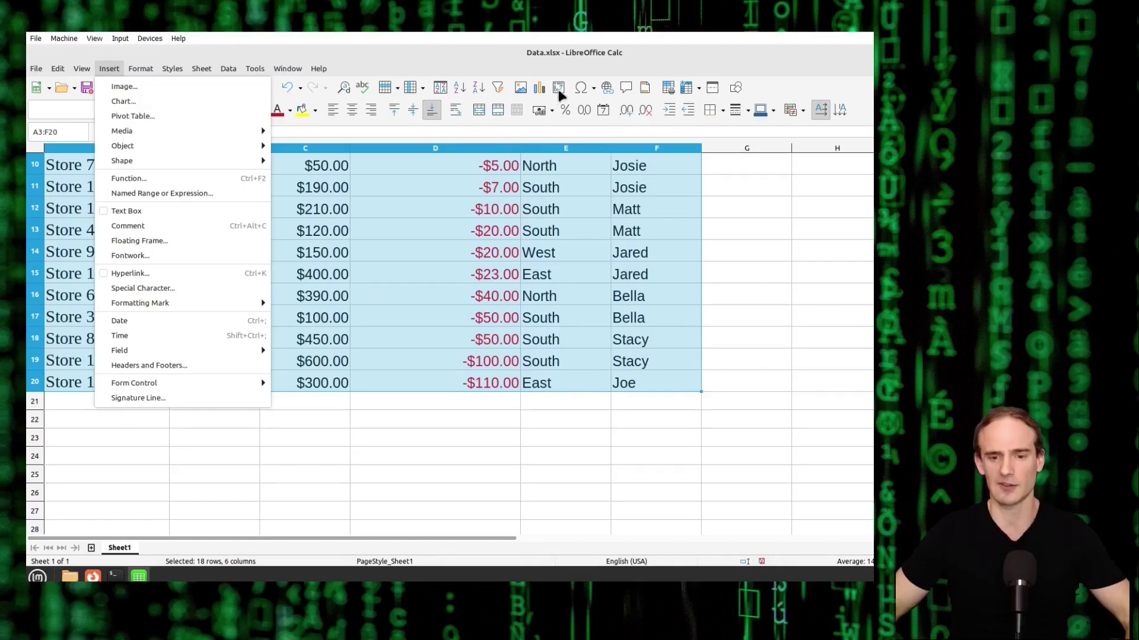
pyautogui.press('Escape')
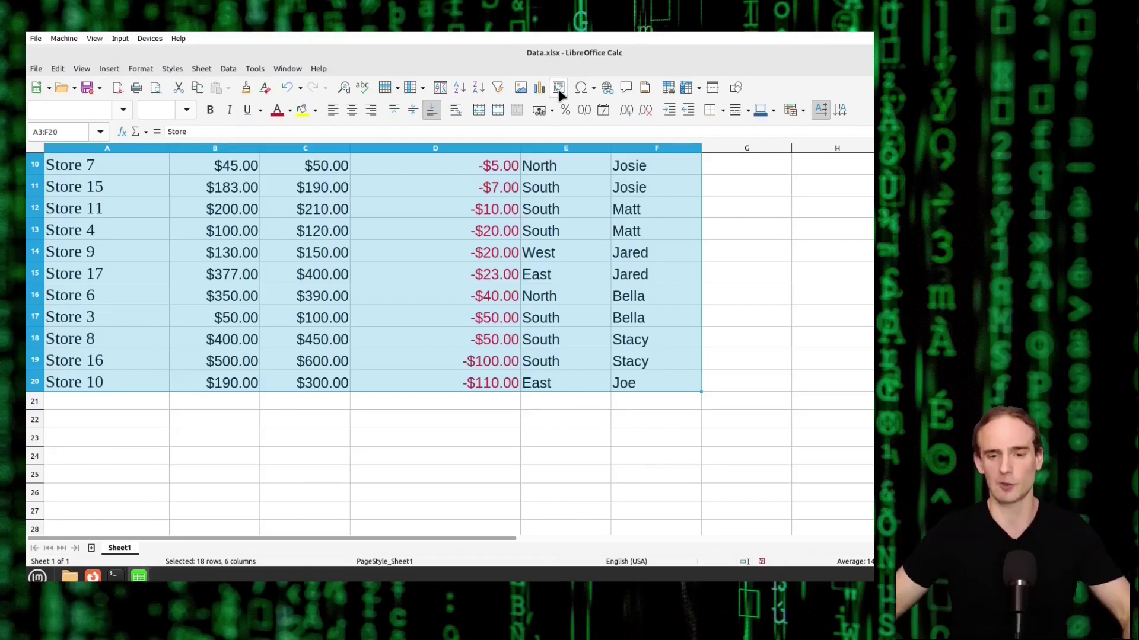
# Step: Build a pivot table from the current selection on a new sheet with Manager as the row field
pyautogui.click(559, 91)
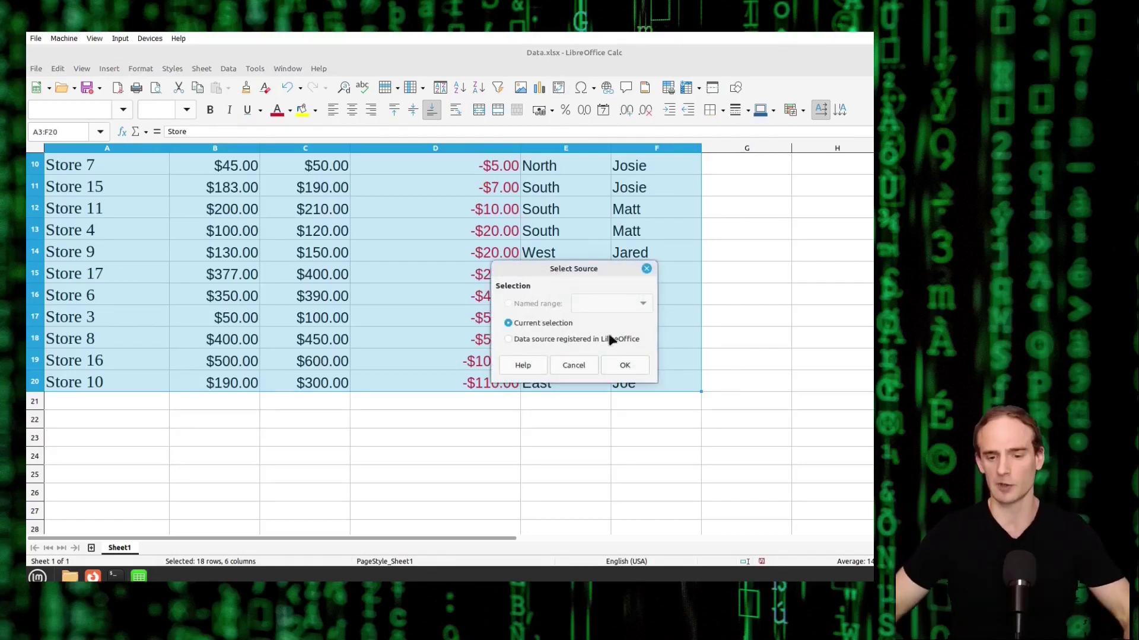
pyautogui.click(625, 368)
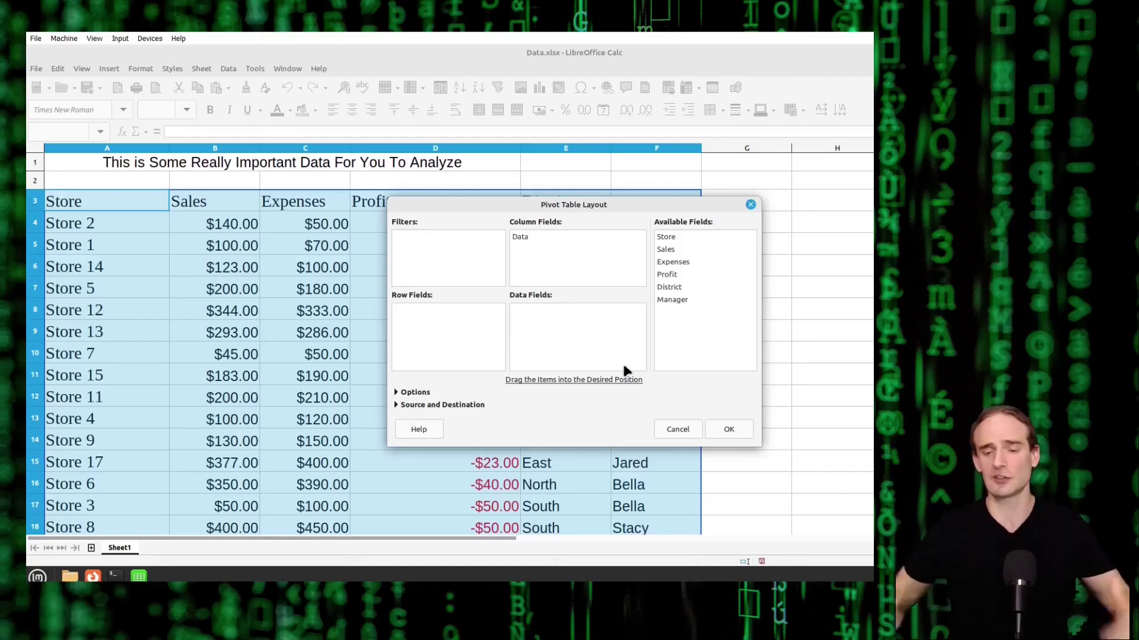
pyautogui.moveTo(676, 301); pyautogui.dragTo(454, 335)
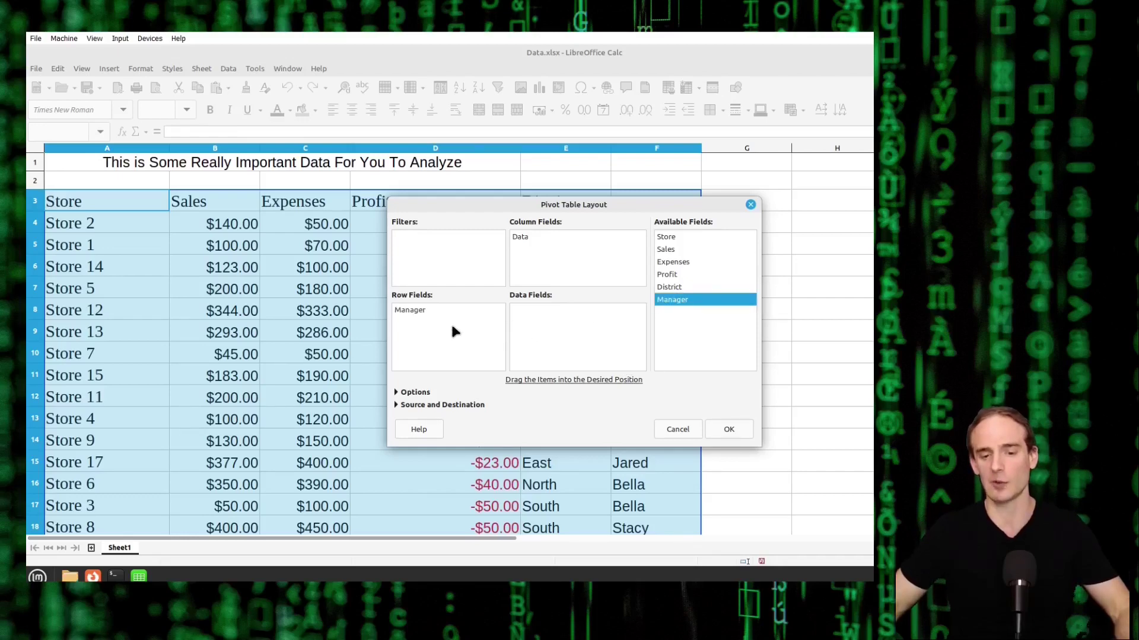
pyautogui.click(727, 431)
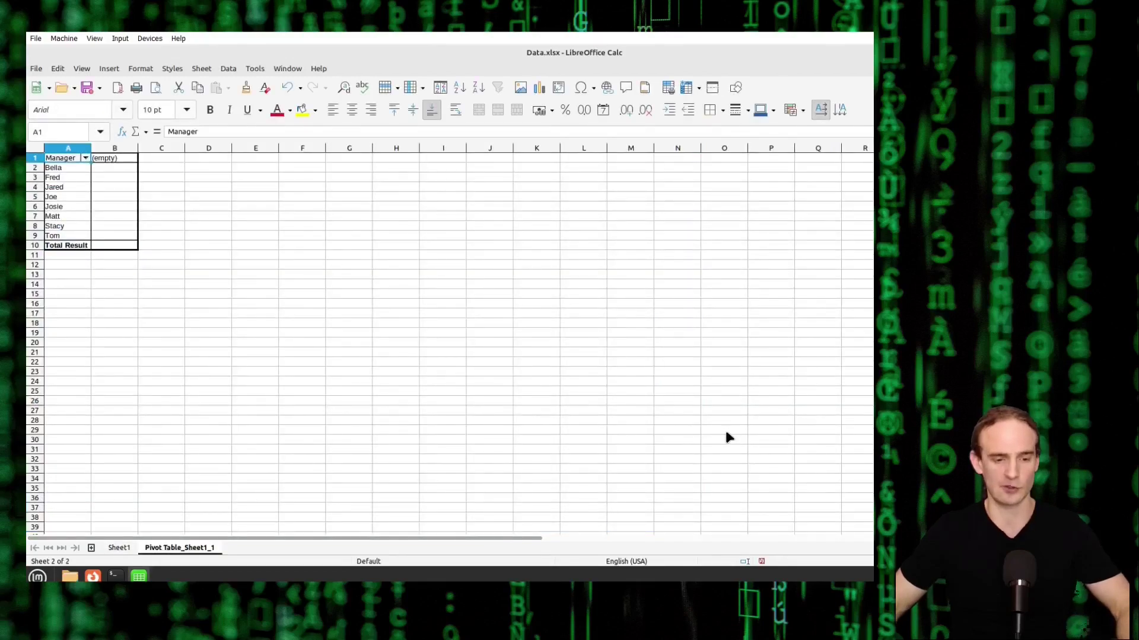
pyautogui.scroll(6, 306, 393)
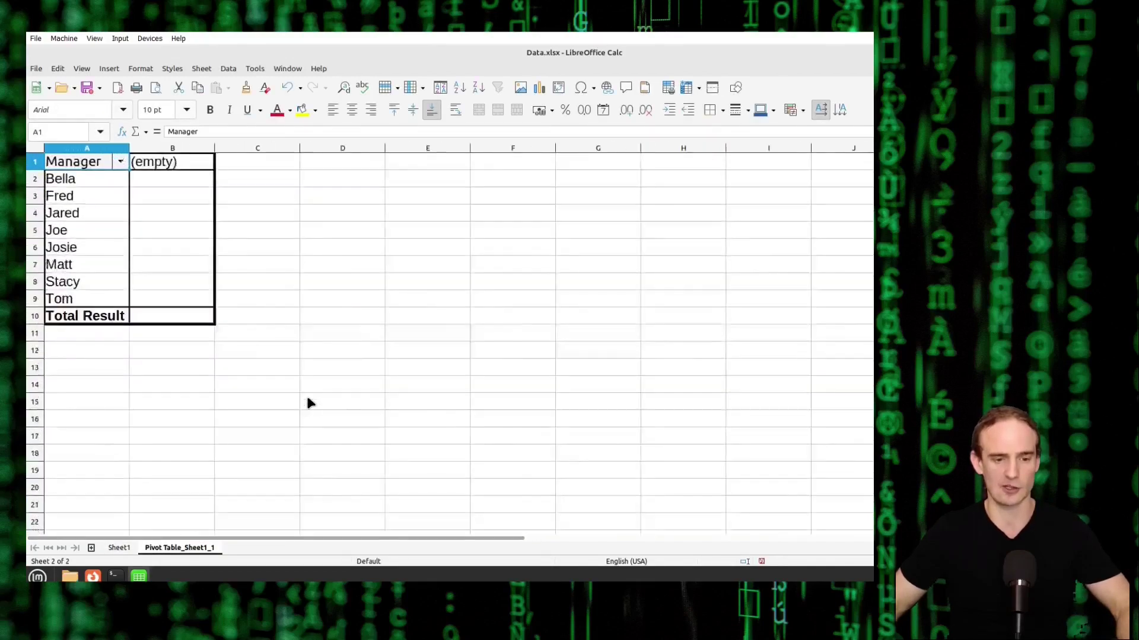
pyautogui.scroll(3, 307, 398)
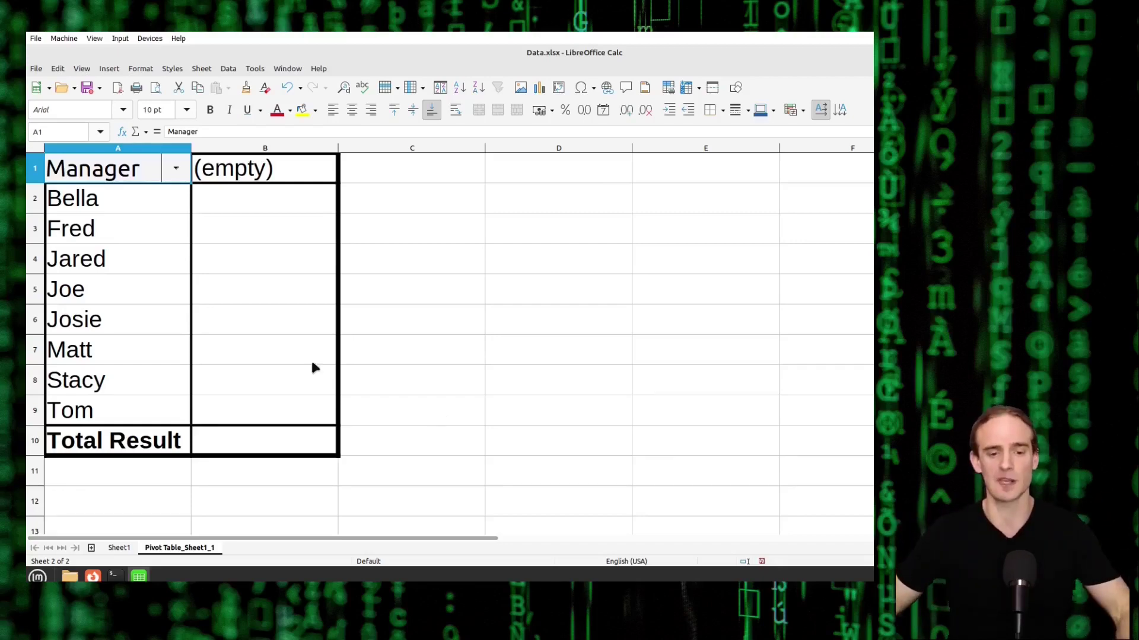
pyautogui.click(249, 327)
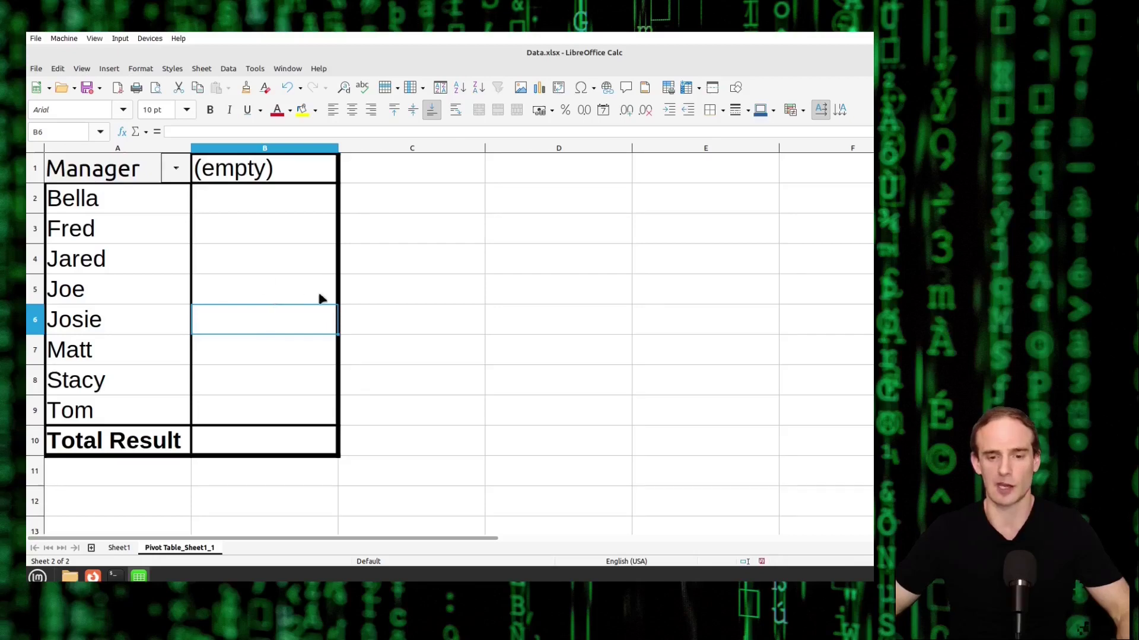
# Step: Add Profit as a data field so each manager shows Sum - Profit, totalling -$254.00
pyautogui.click(555, 88)
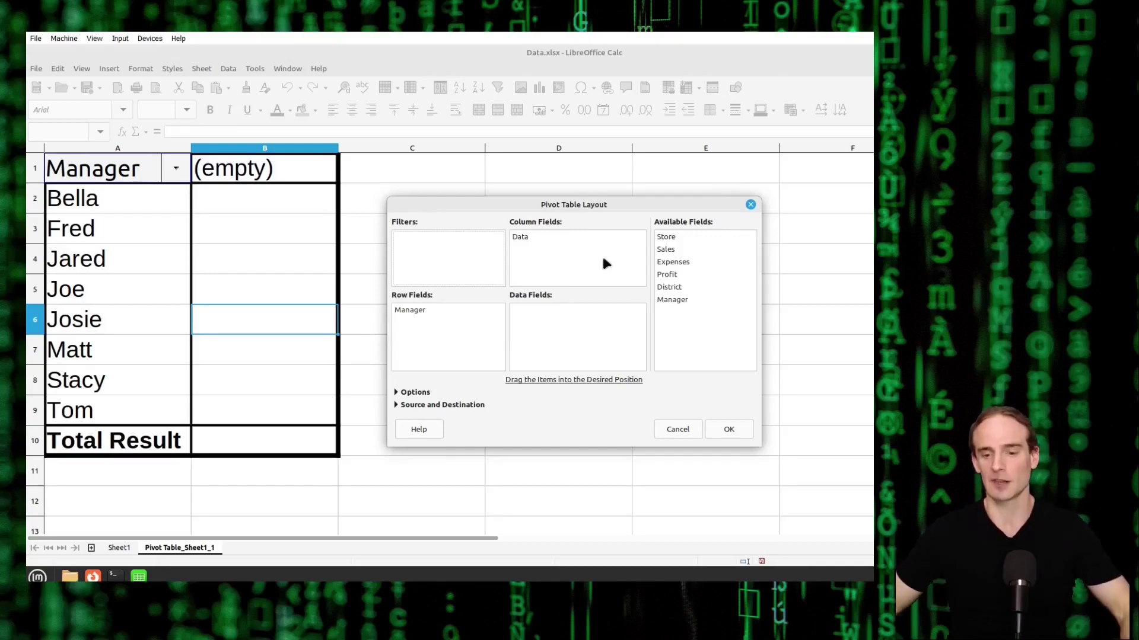
pyautogui.moveTo(683, 278); pyautogui.dragTo(569, 340)
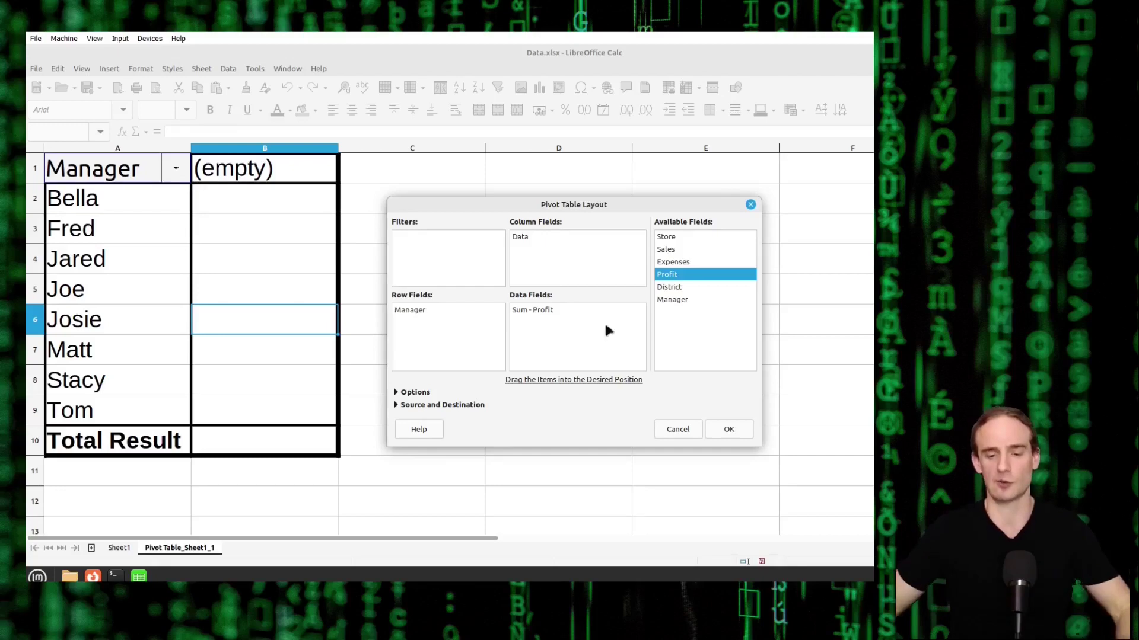
pyautogui.click(724, 435)
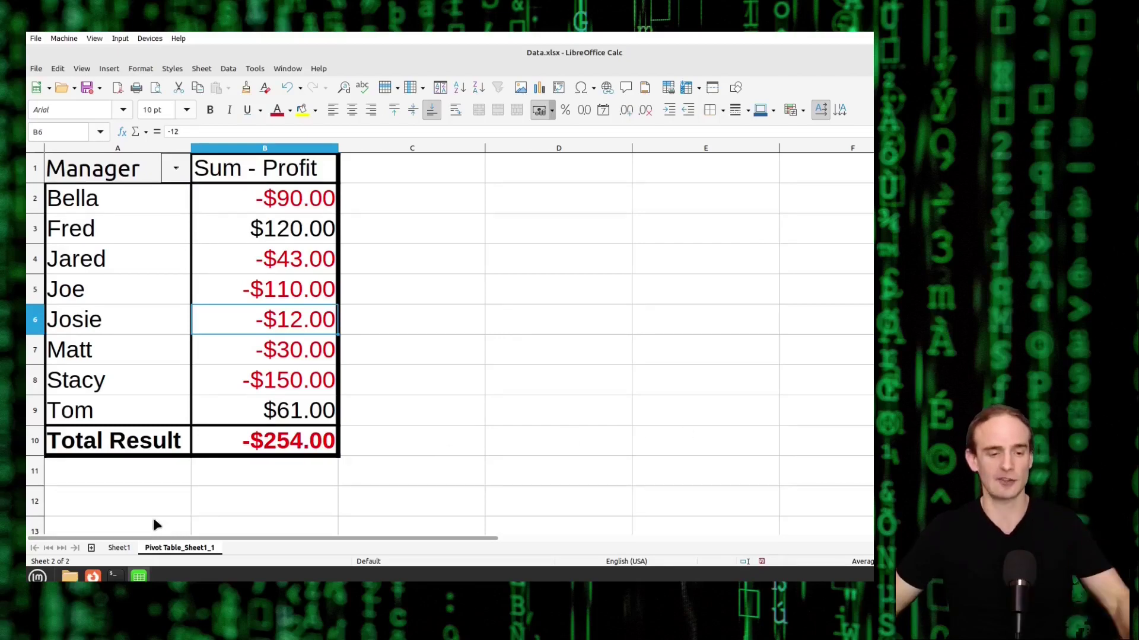
pyautogui.click(118, 548)
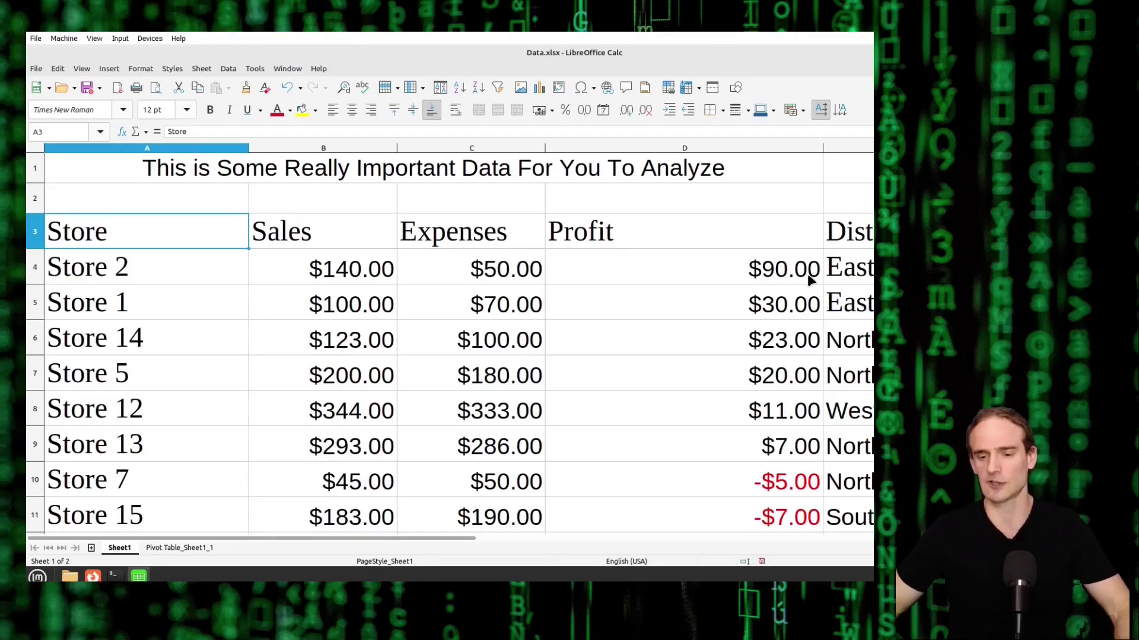
pyautogui.click(181, 548)
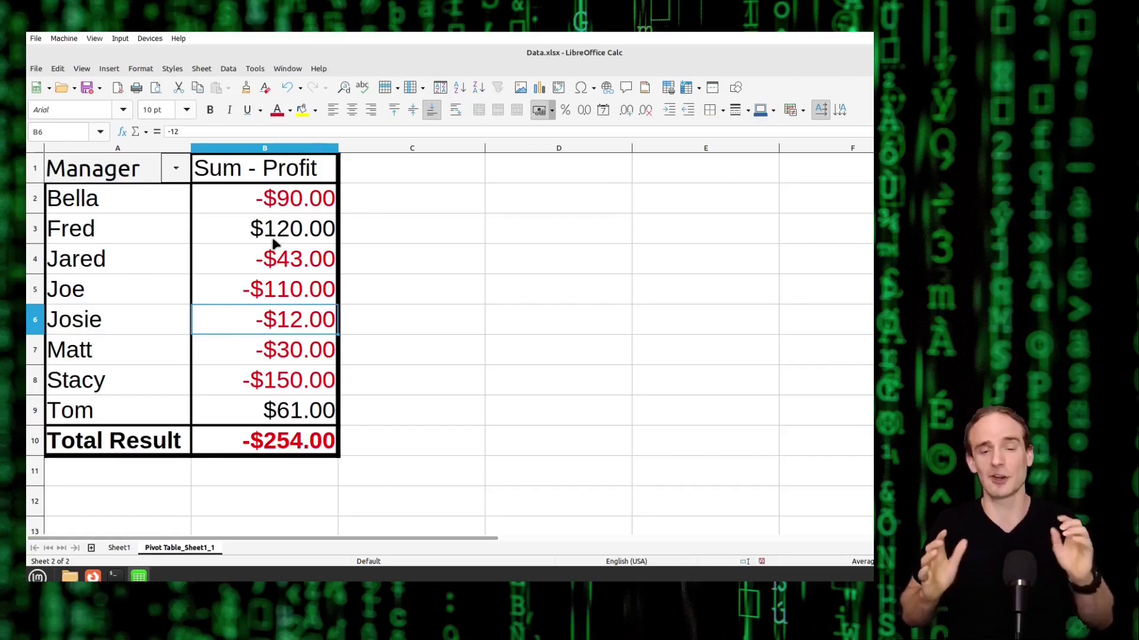
# Step: Add District as a row field above Manager, nesting managers under East, North, South and West
pyautogui.click(236, 271)
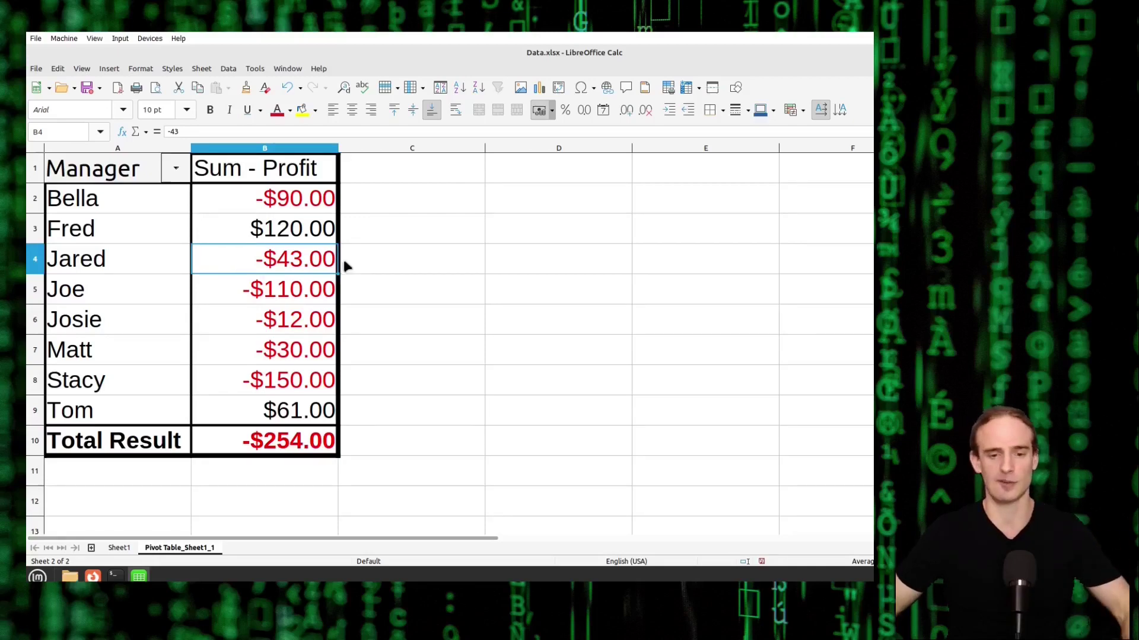
pyautogui.click(558, 87)
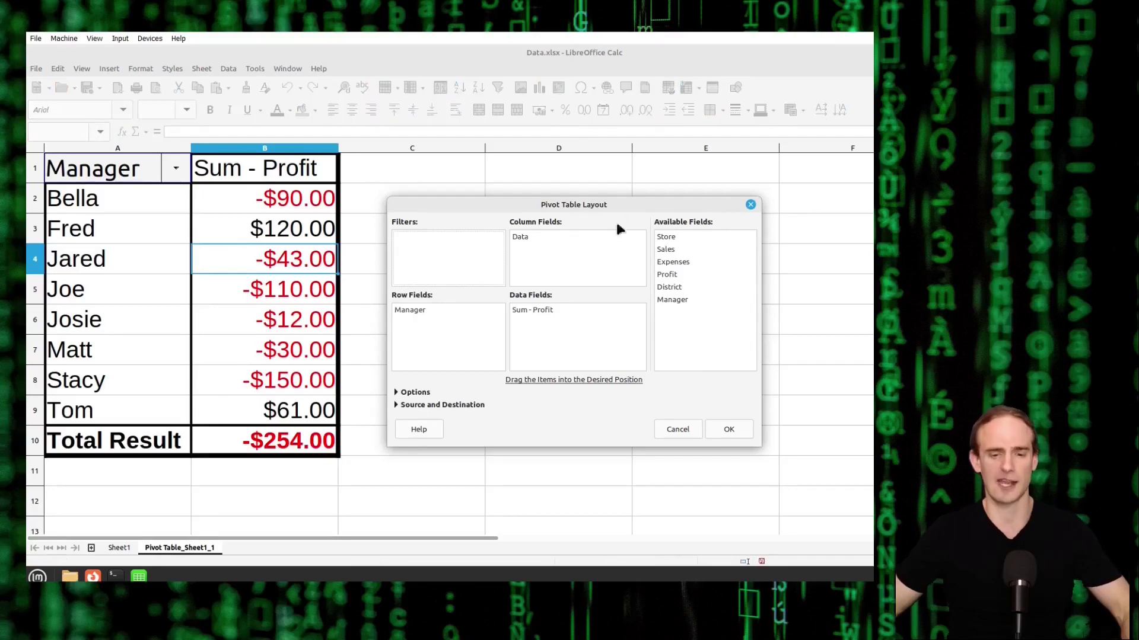
pyautogui.moveTo(668, 287); pyautogui.dragTo(442, 340)
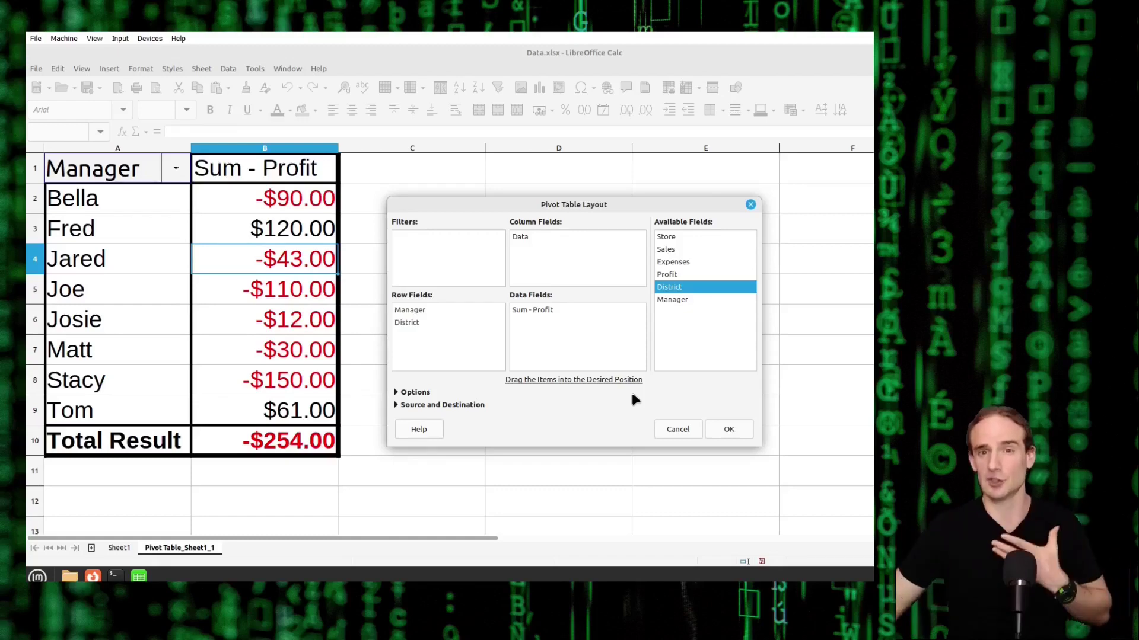
pyautogui.moveTo(411, 323); pyautogui.dragTo(398, 312)
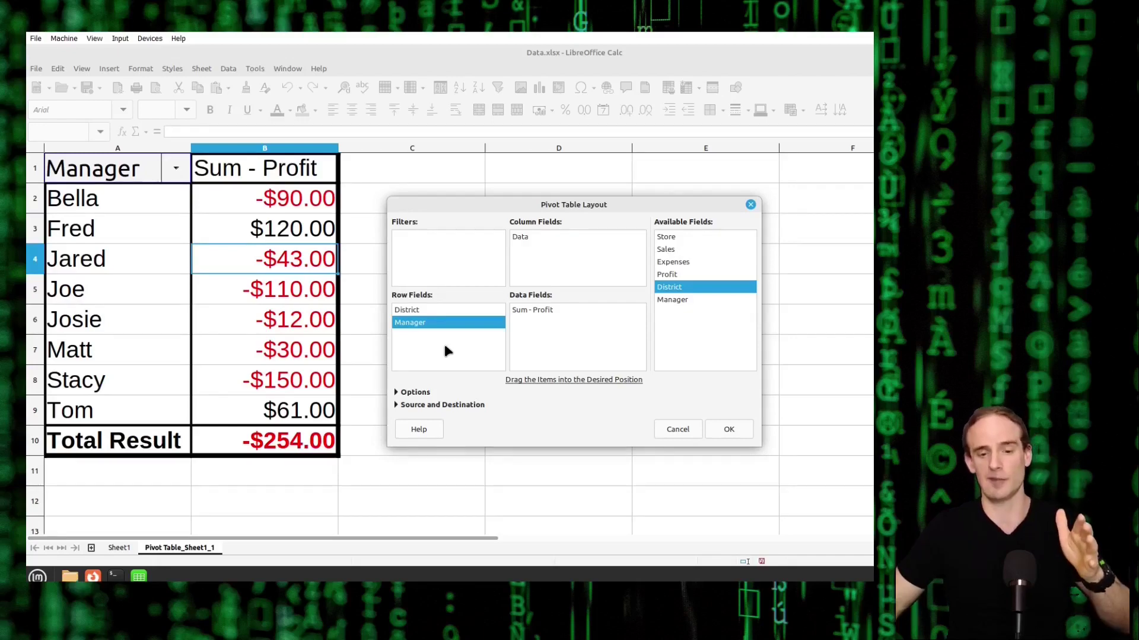
pyautogui.click(727, 429)
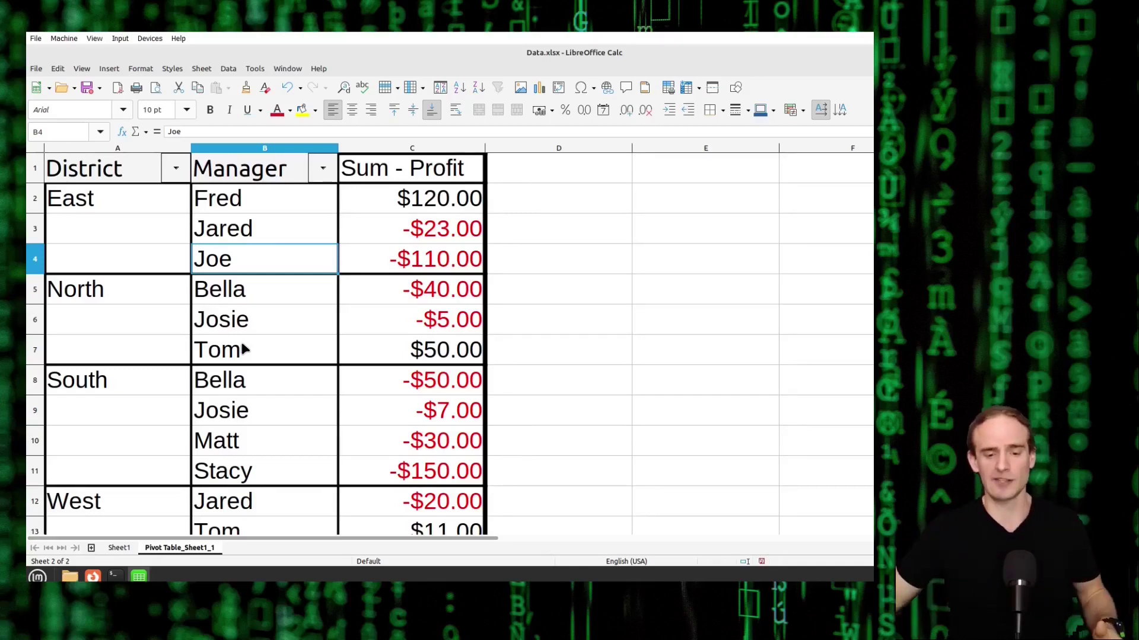
pyautogui.scroll(-1, 493, 382)
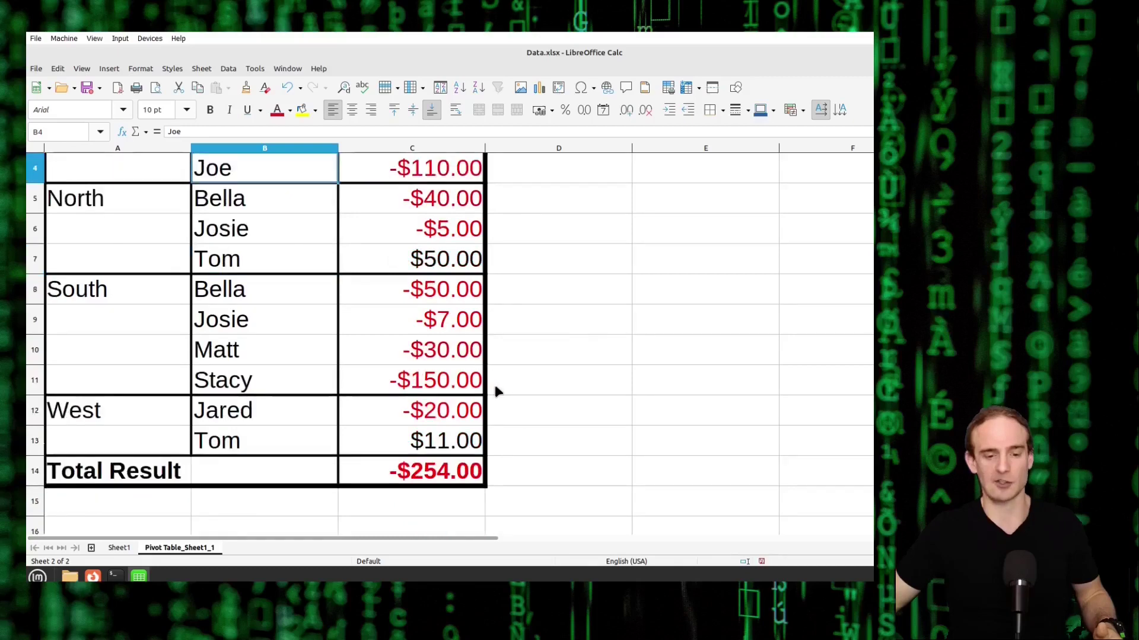
pyautogui.scroll(1, 493, 382)
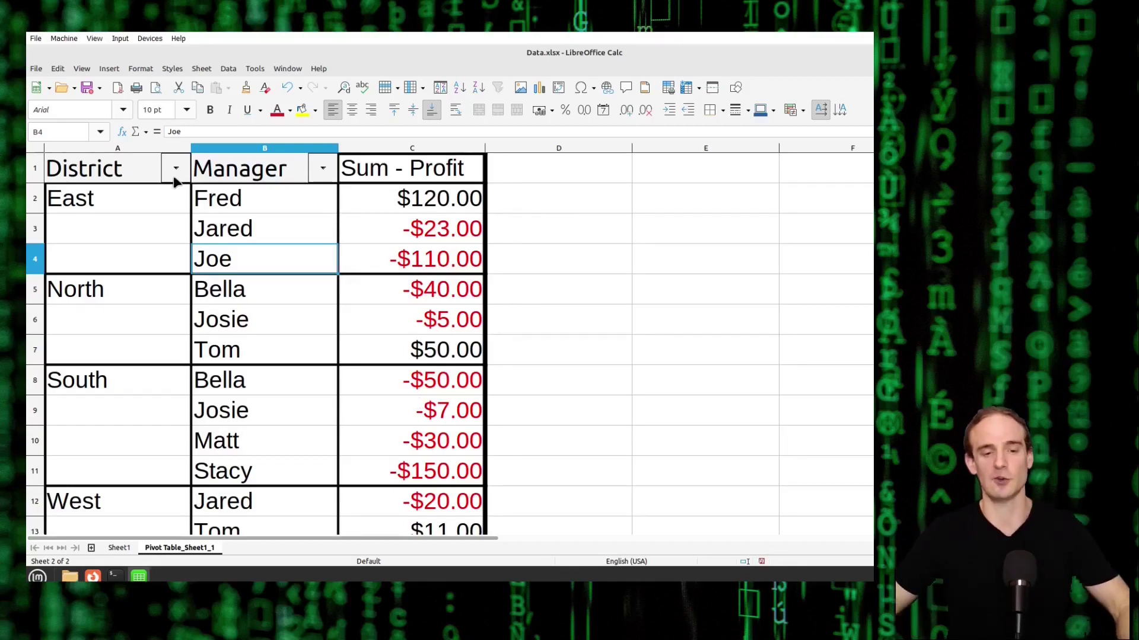
# Step: Uncheck Stacy in the Manager field filter, leaving a Total Result of -$104.00
pyautogui.click(324, 171)
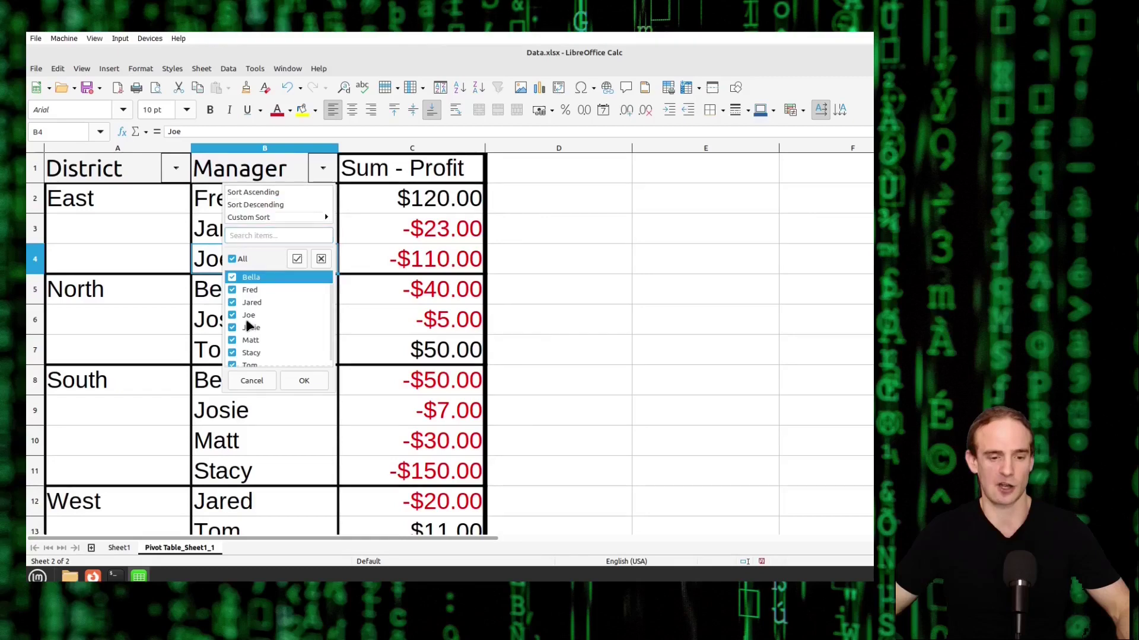
pyautogui.scroll(-1, 252, 325)
pyautogui.click(232, 349)
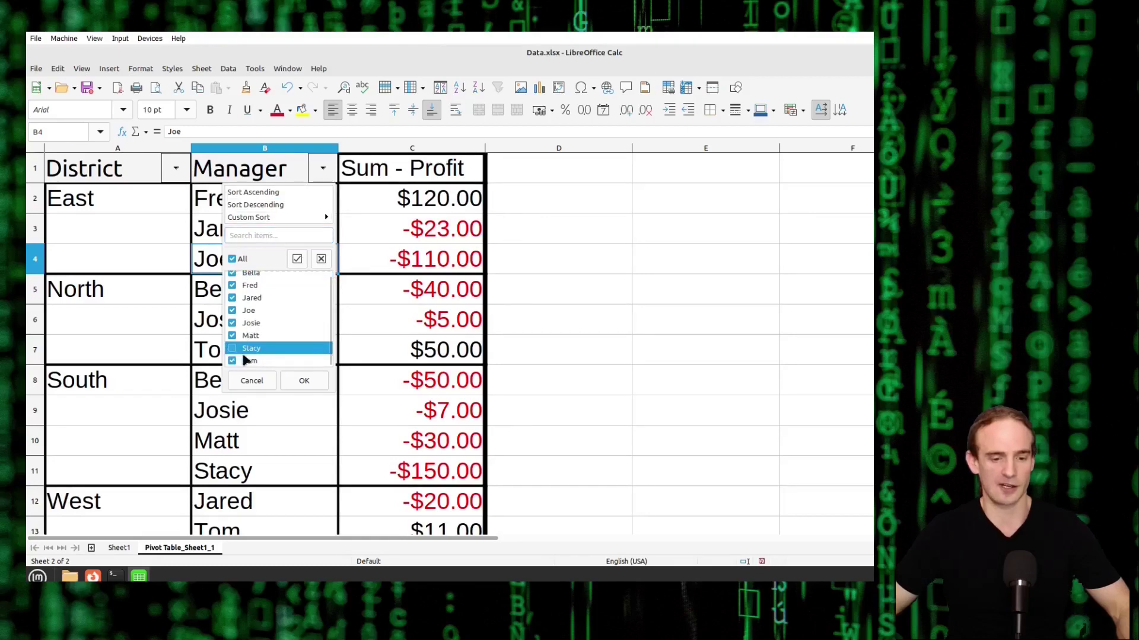
pyautogui.click(302, 381)
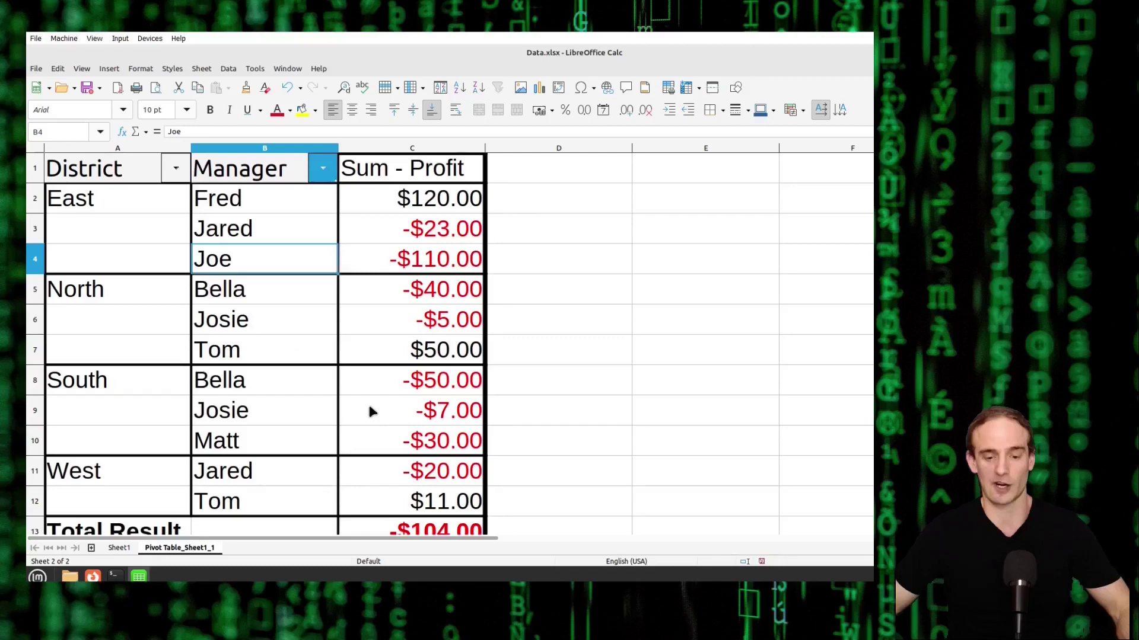
pyautogui.scroll(-1, 374, 409)
pyautogui.scroll(1, 481, 410)
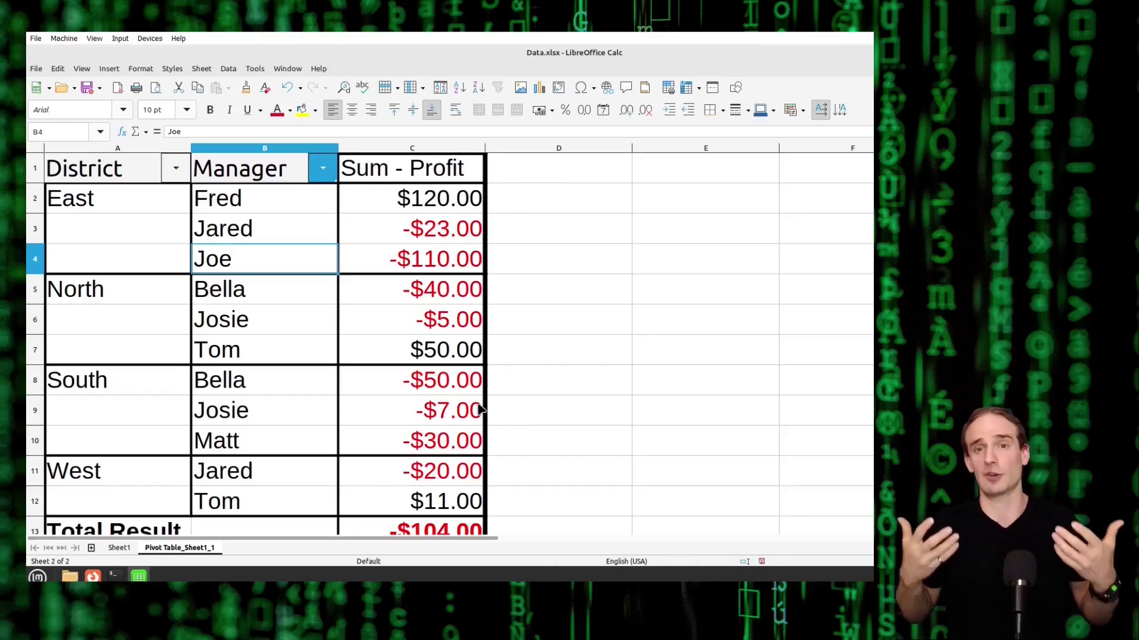
pyautogui.press('Right')
pyautogui.press('Right')
pyautogui.press('Right')
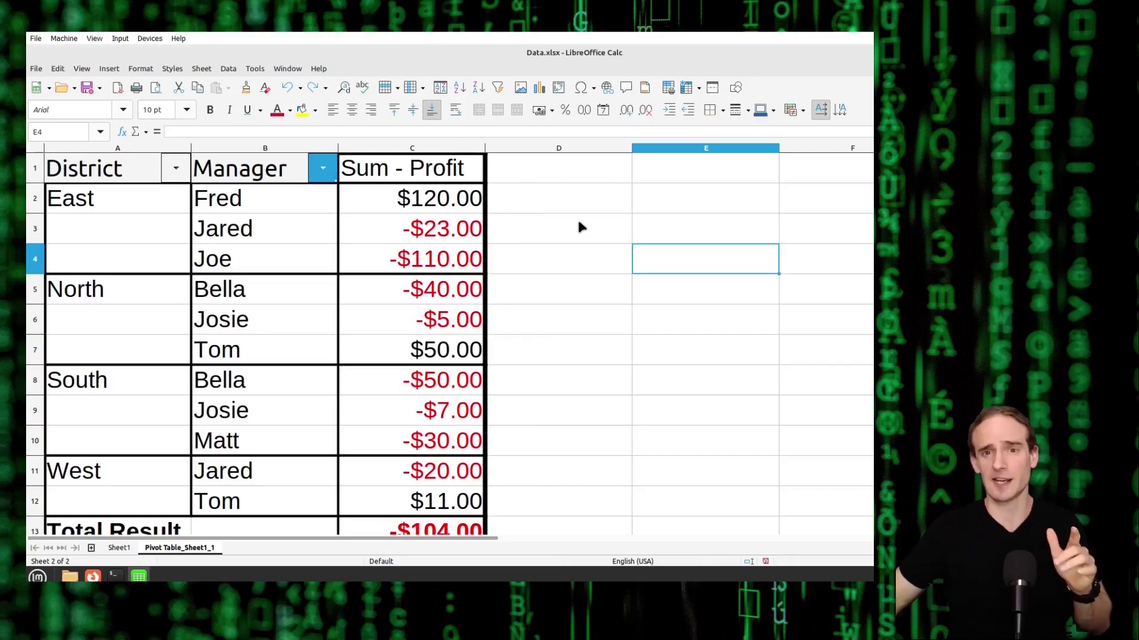
pyautogui.moveTo(409, 169); pyautogui.dragTo(422, 519)
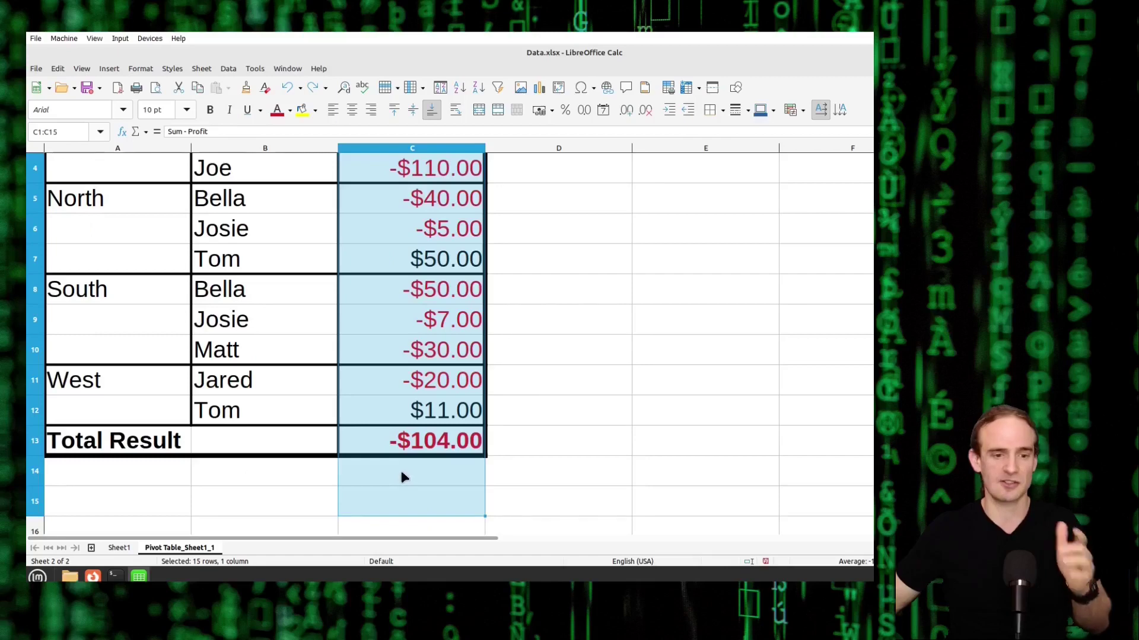
pyautogui.click(229, 69)
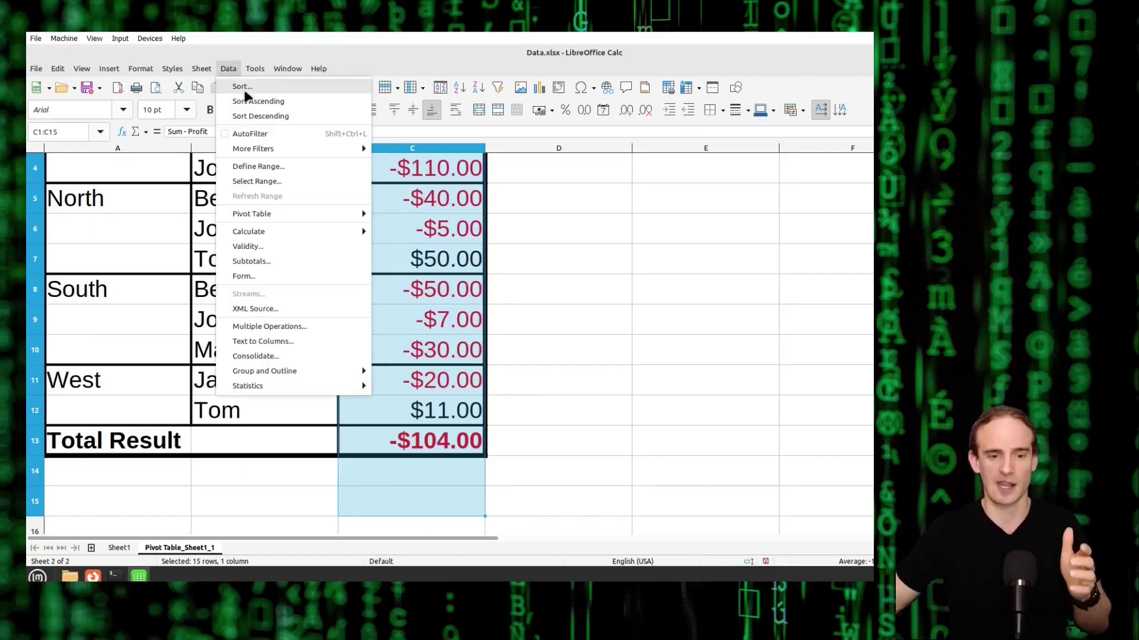
pyautogui.click(258, 114)
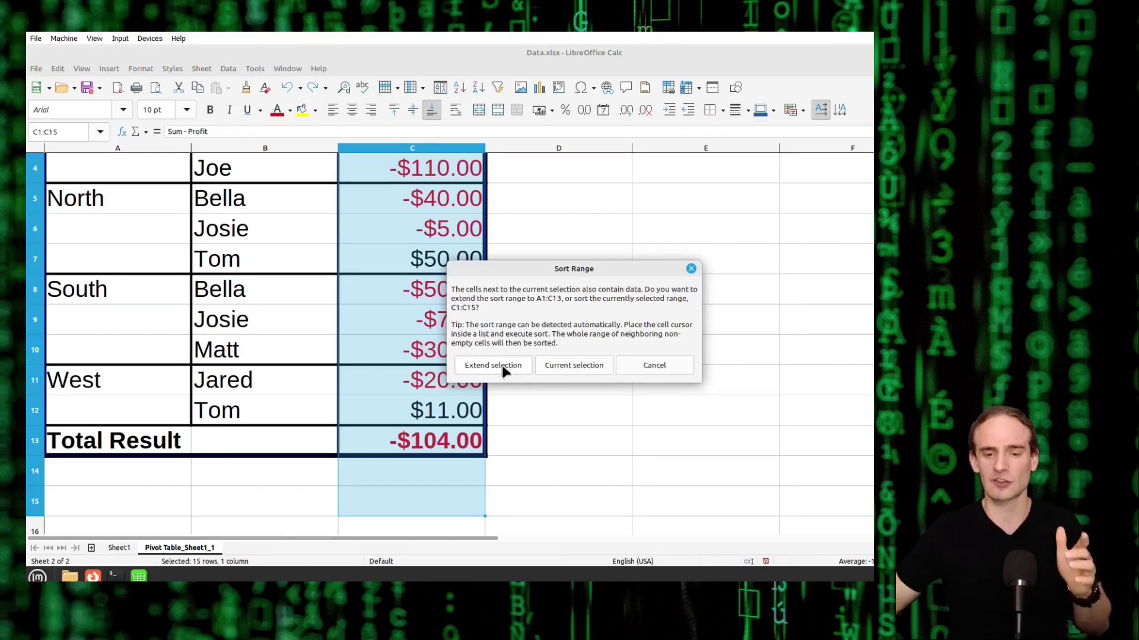
pyautogui.click(493, 365)
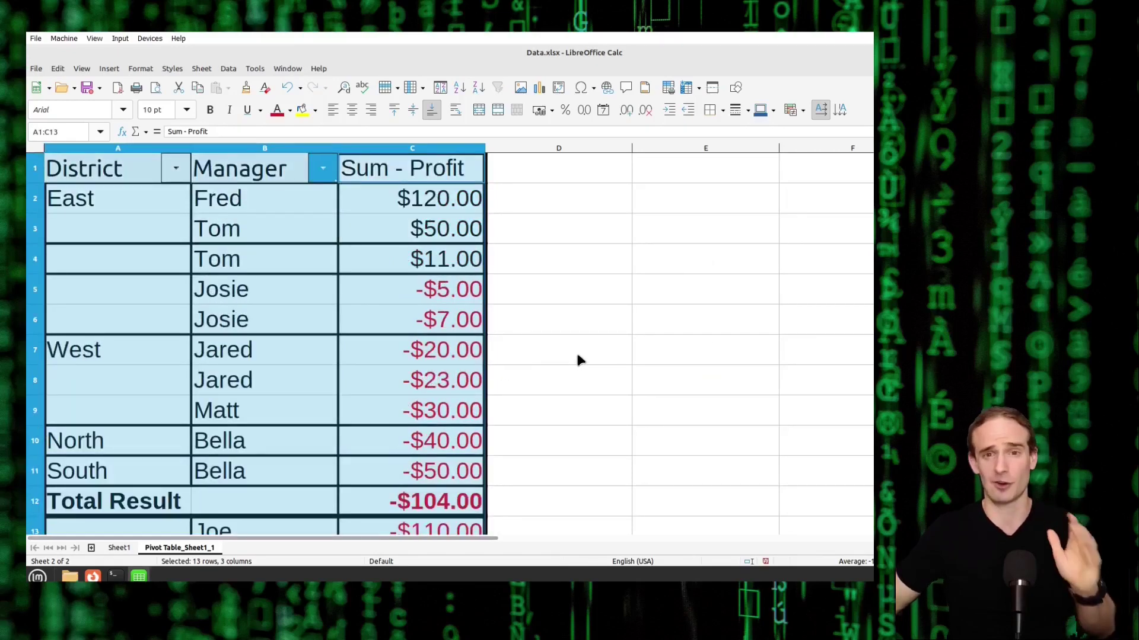
pyautogui.hotkey('ctrl', 'z')
pyautogui.click(437, 226)
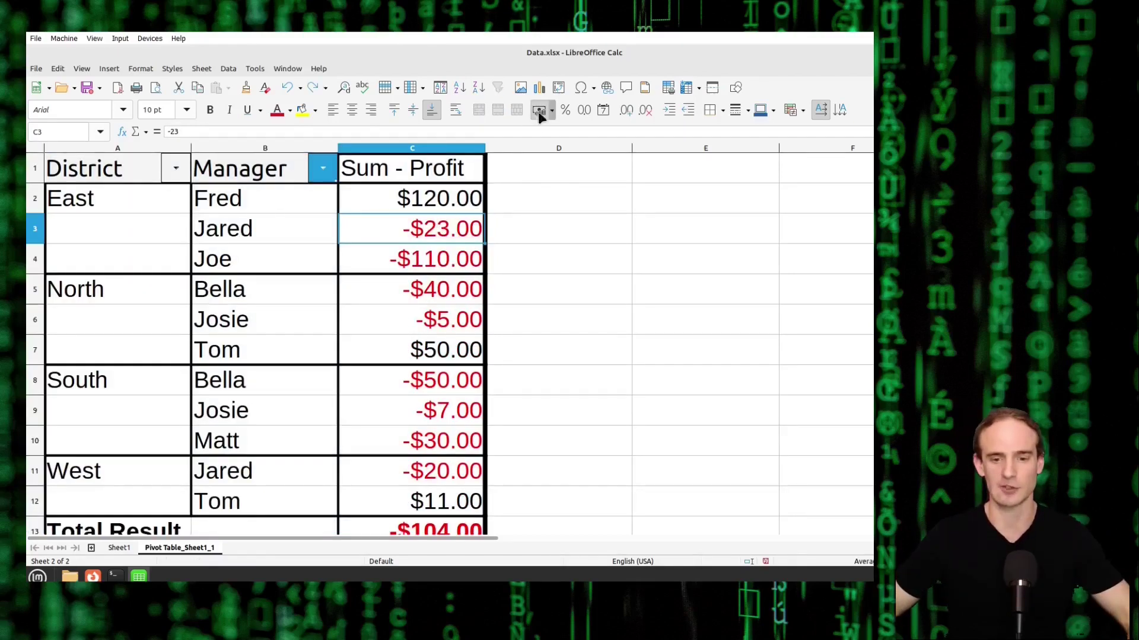
# Step: Add Profit as a third row field below Manager, splitting Fred's East total into $30.00 and $90.00
pyautogui.click(556, 87)
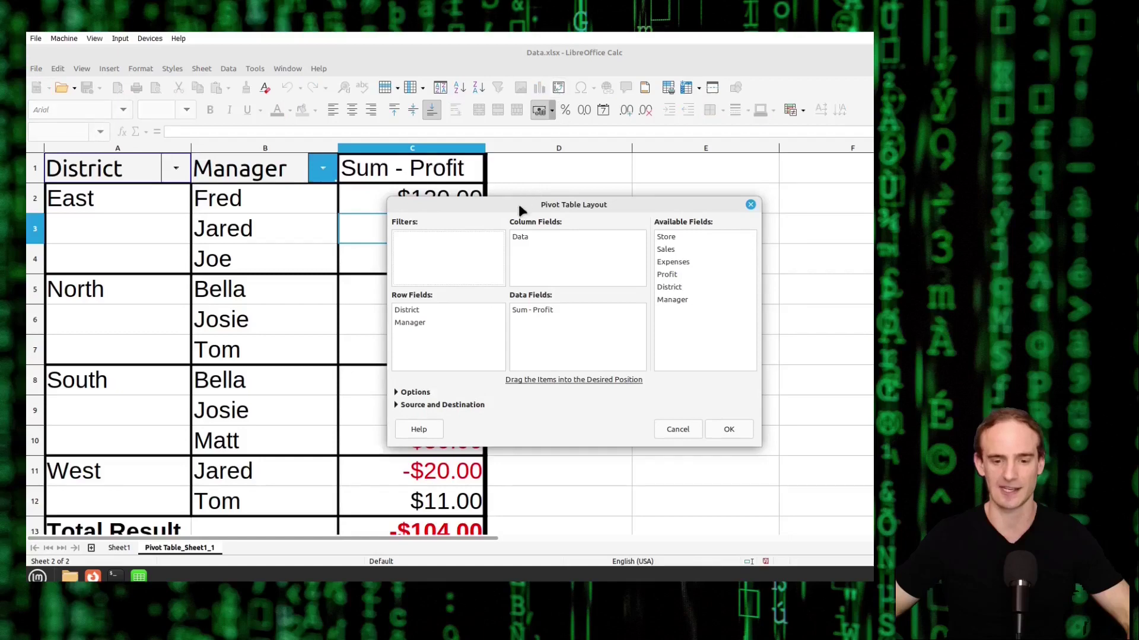
pyautogui.moveTo(520, 204); pyautogui.dragTo(618, 163)
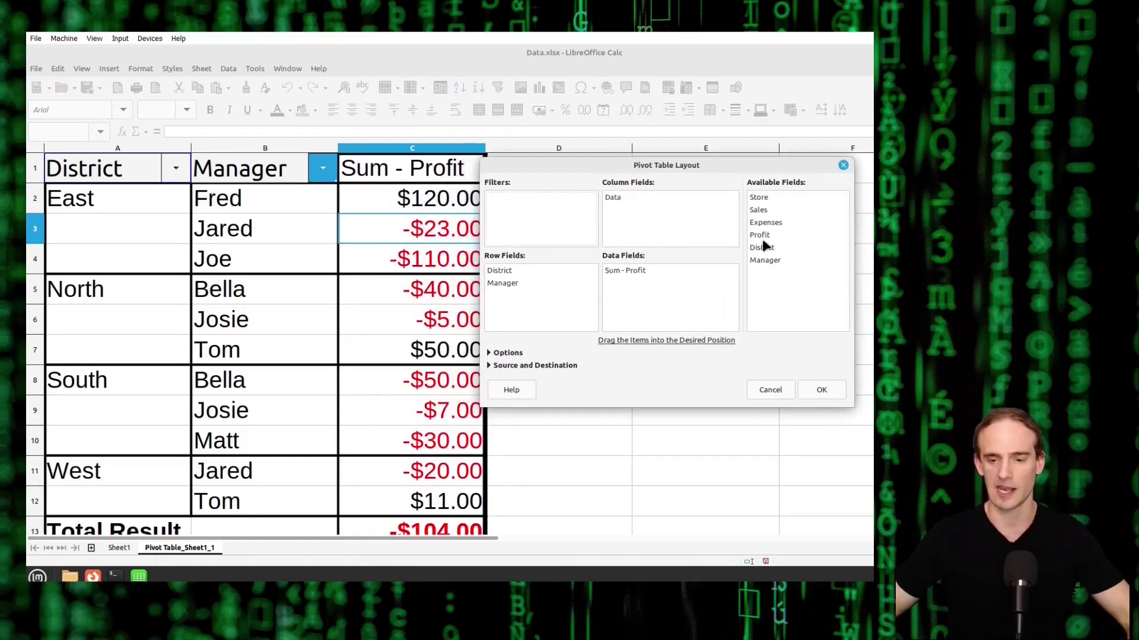
pyautogui.moveTo(763, 246); pyautogui.dragTo(530, 314)
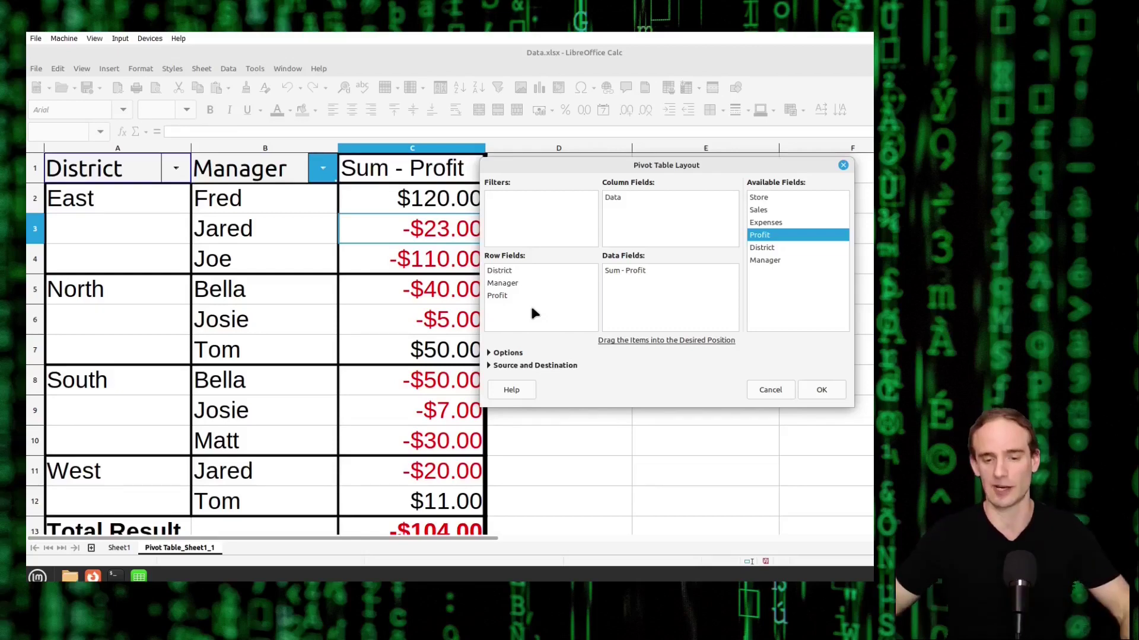
pyautogui.click(818, 390)
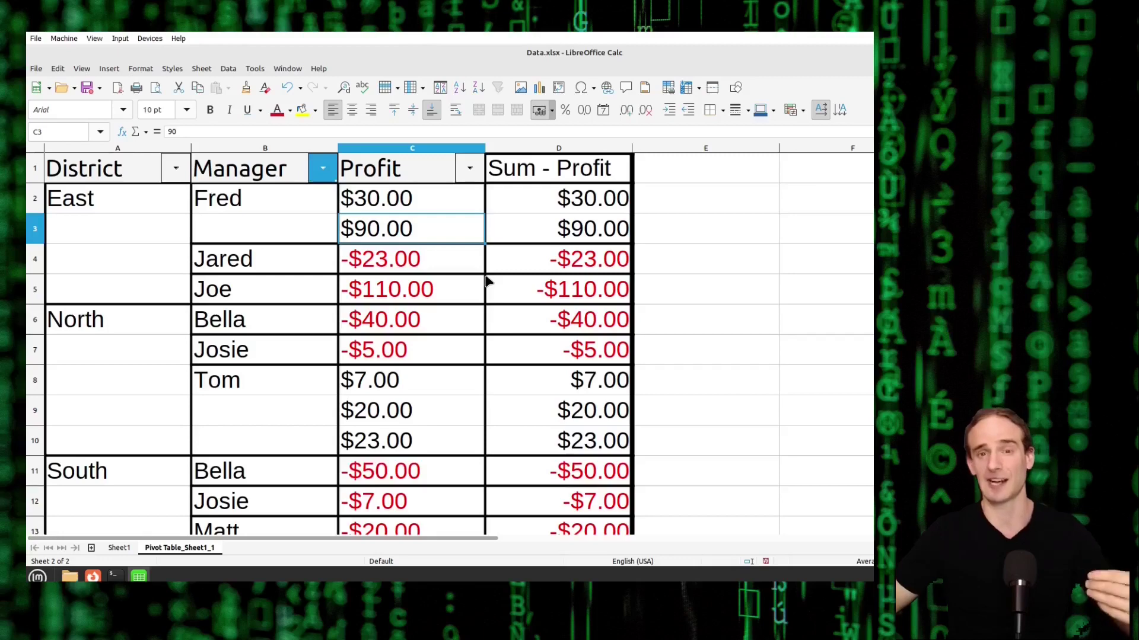
# Step: Sort the Profit row field descending, then undo the sort and the Profit row-field addition
pyautogui.click(470, 169)
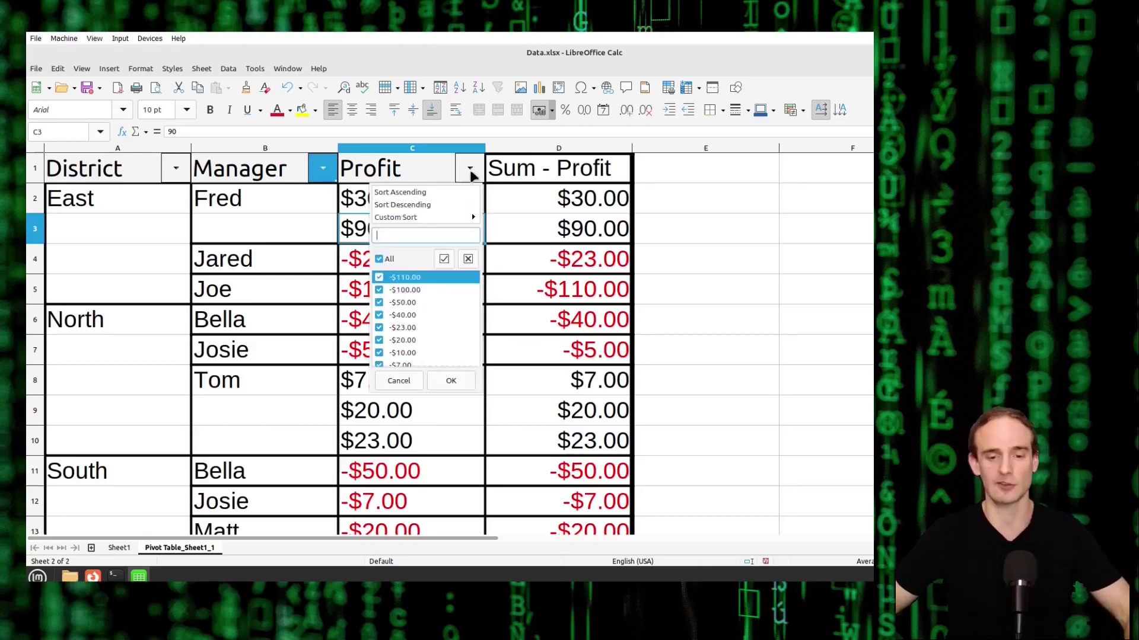
pyautogui.click(444, 189)
pyautogui.click(470, 169)
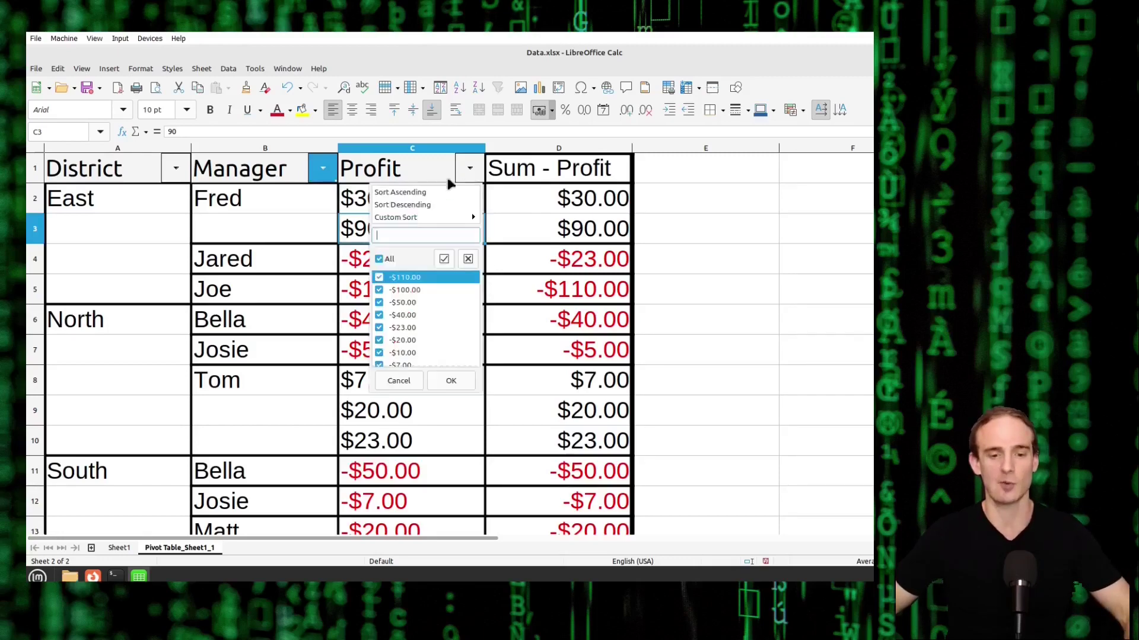
pyautogui.click(411, 204)
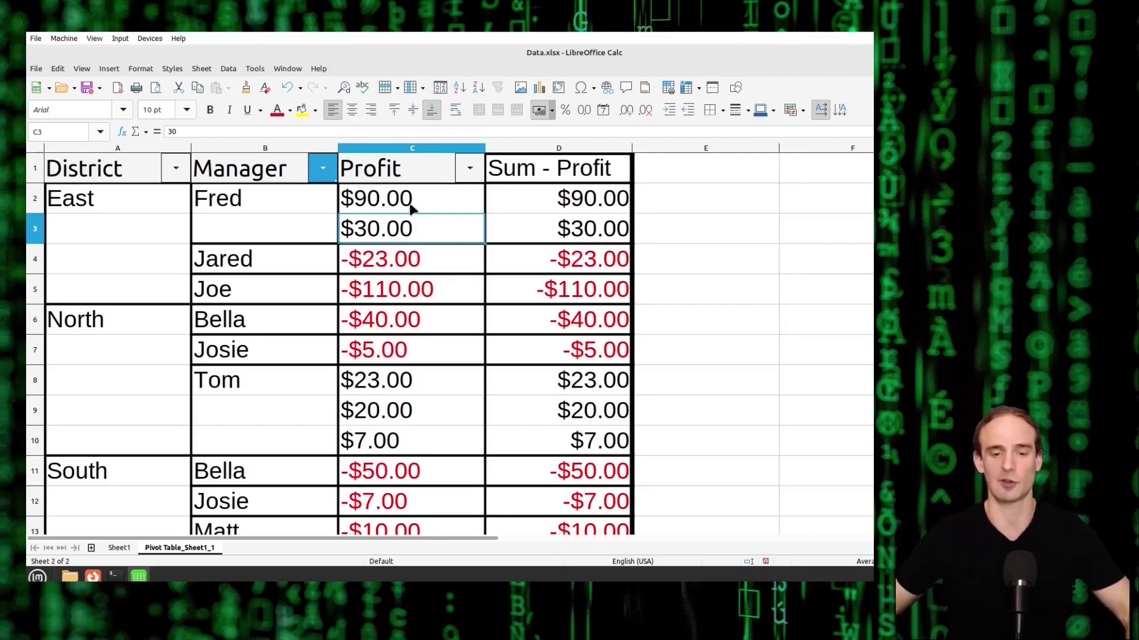
pyautogui.hotkey('ctrl', 'z')
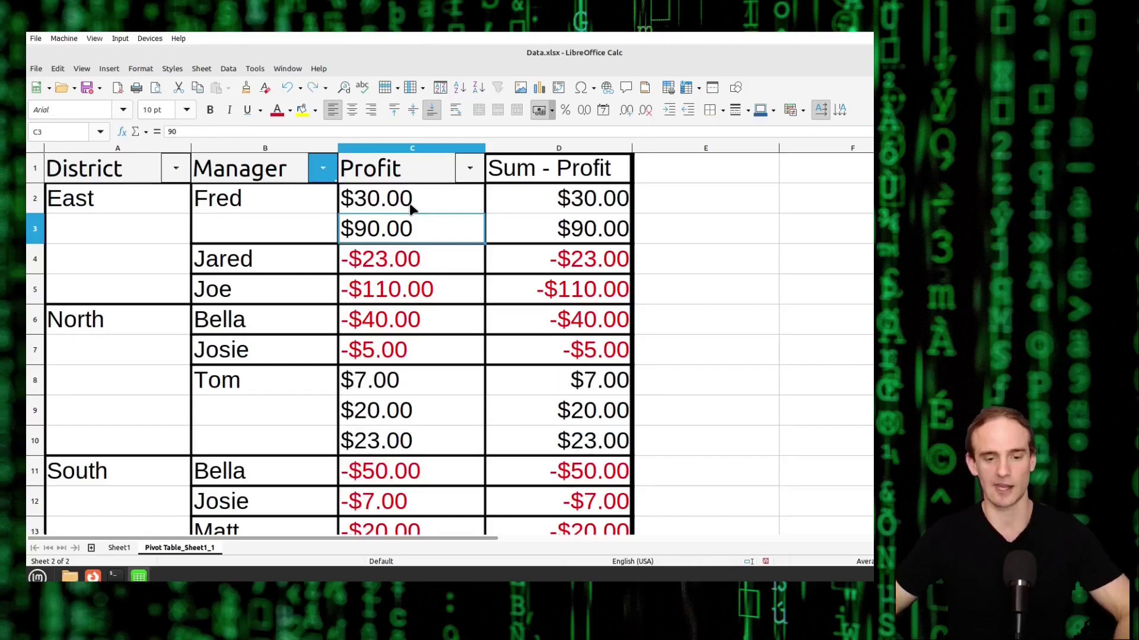
pyautogui.hotkey('ctrl', 'z')
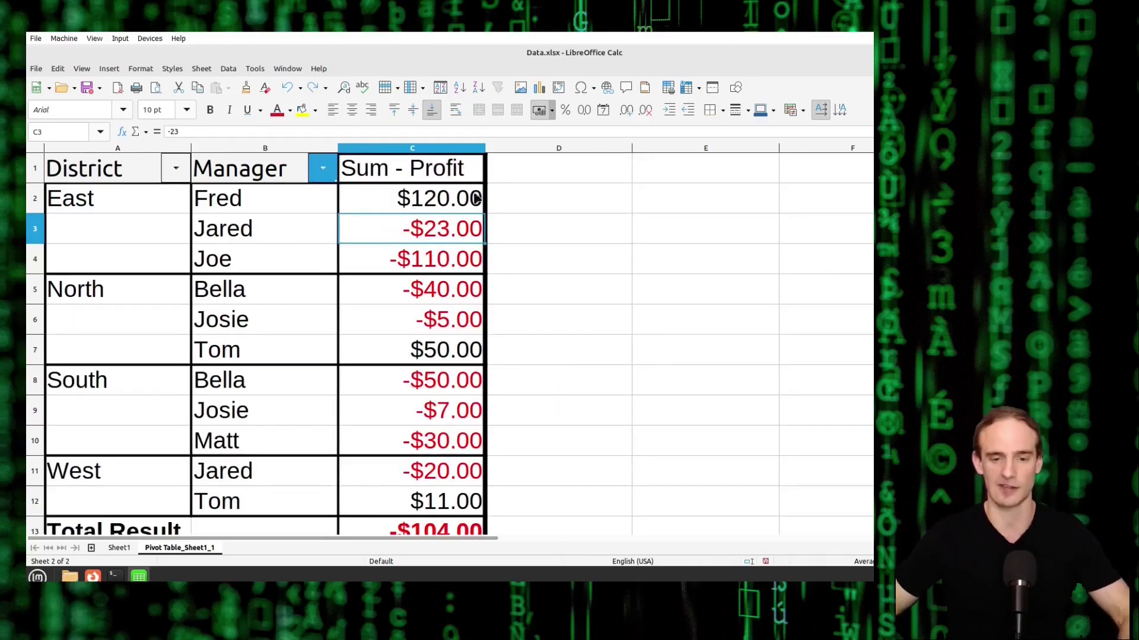
# Step: Place Profit in the row fields between District and Manager in the pivot layout
pyautogui.click(290, 236)
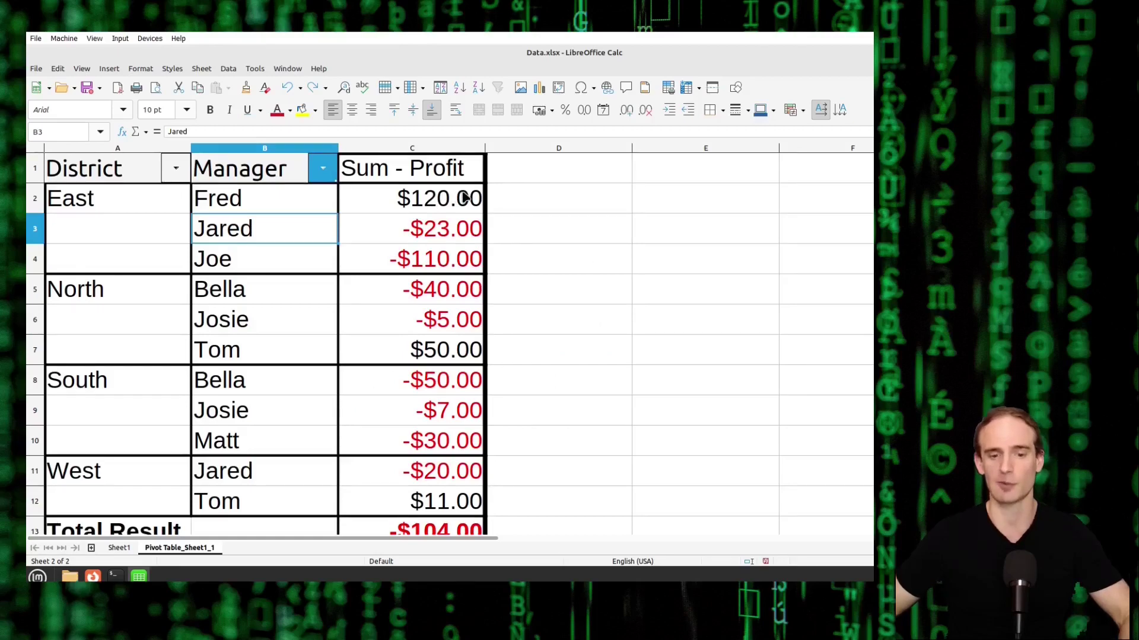
pyautogui.click(558, 87)
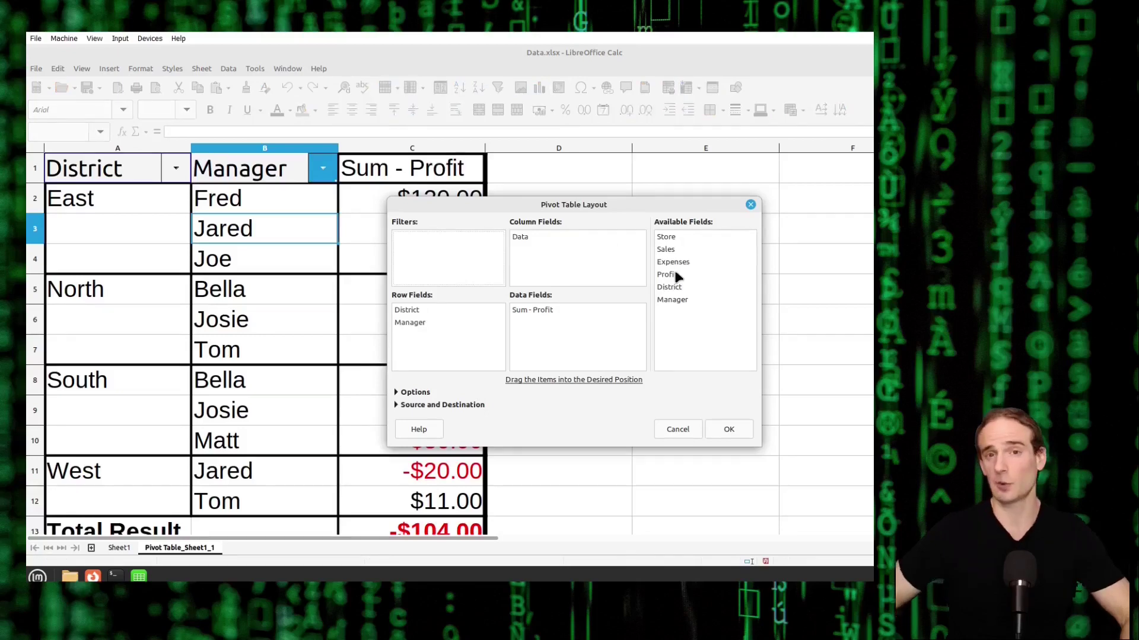
pyautogui.moveTo(677, 277); pyautogui.dragTo(449, 322)
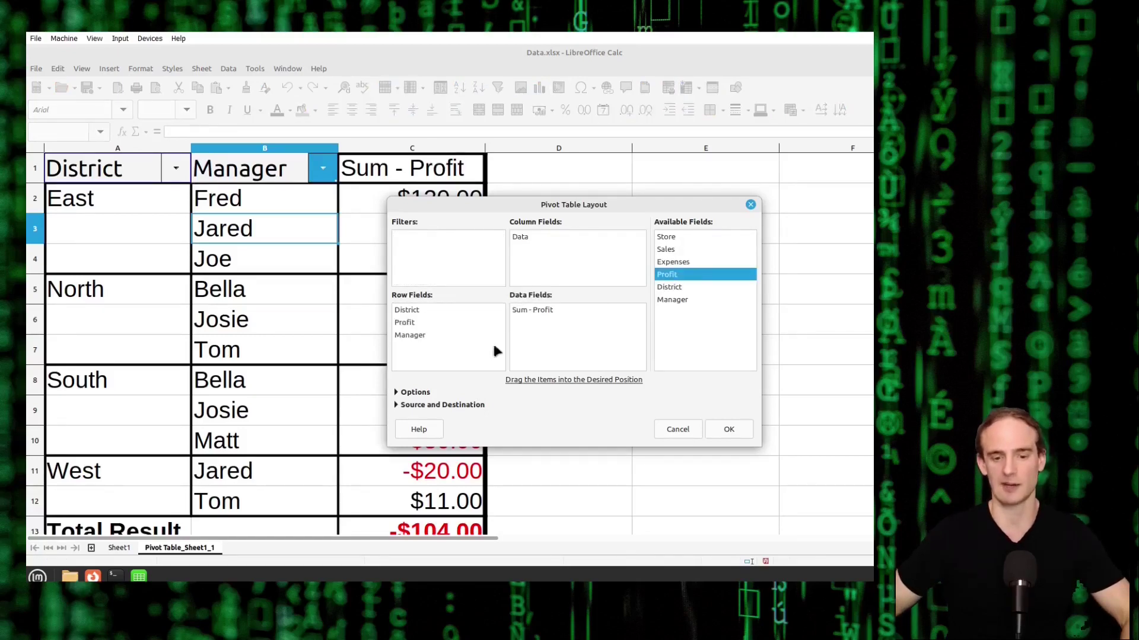
pyautogui.click(730, 429)
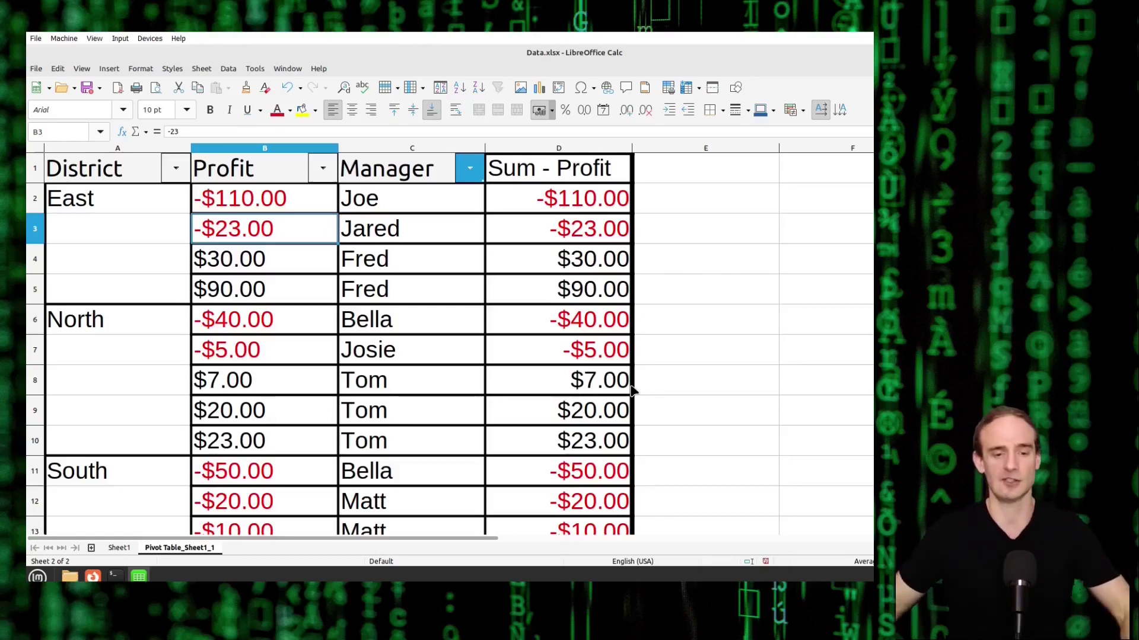
# Step: Sort Profit descending so East runs from $90.00 Fred down to -$110.00 Joe
pyautogui.click(324, 177)
pyautogui.click(290, 194)
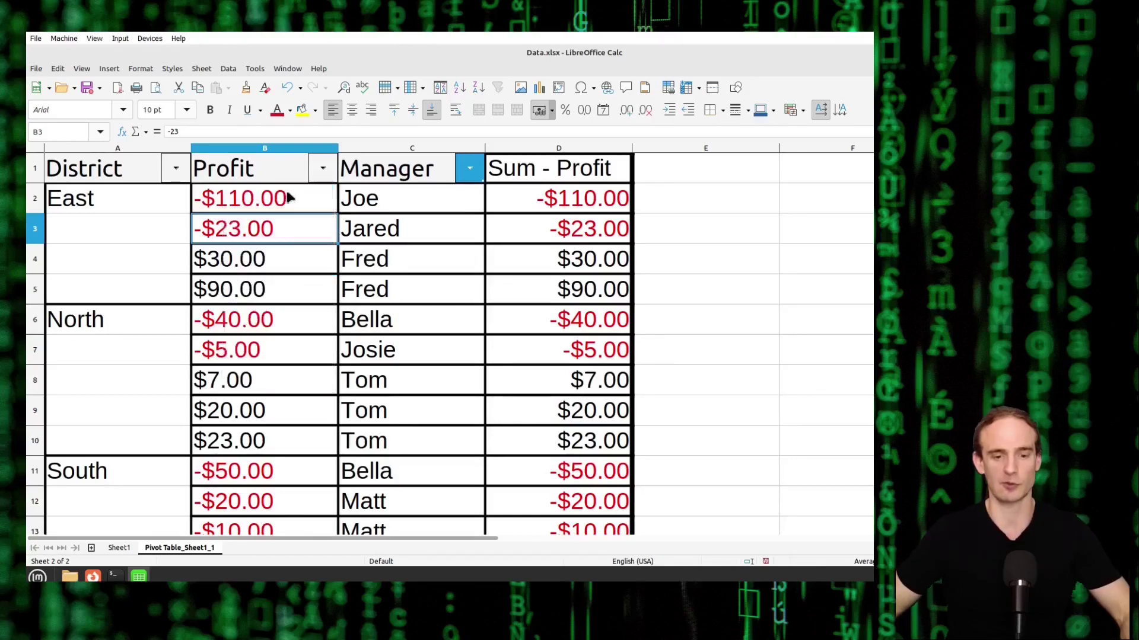
pyautogui.click(312, 177)
pyautogui.click(267, 205)
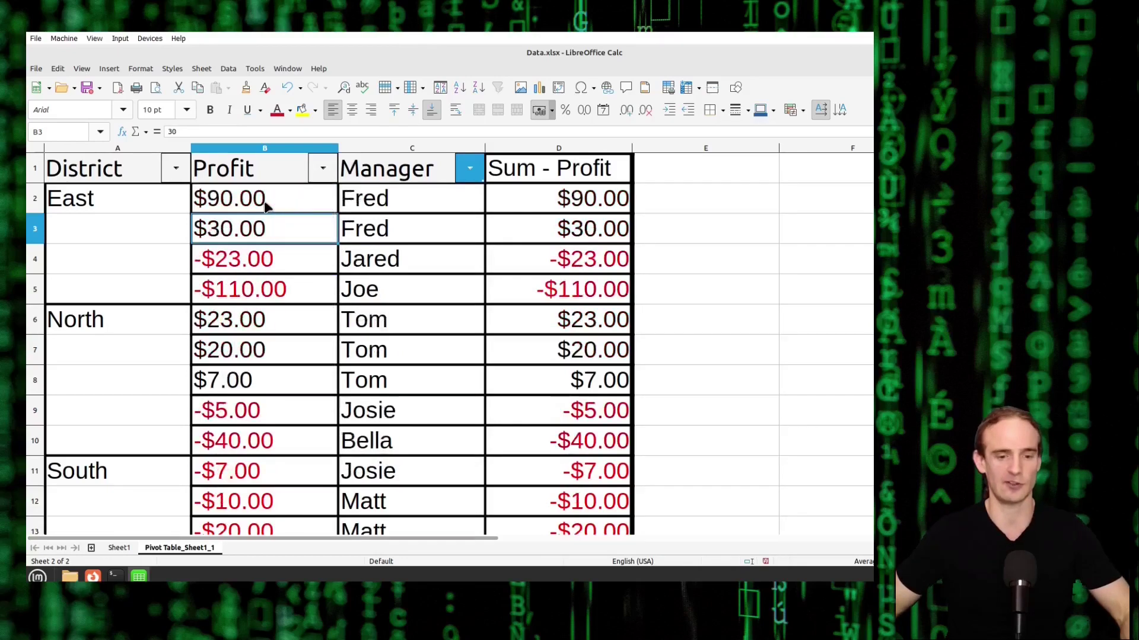